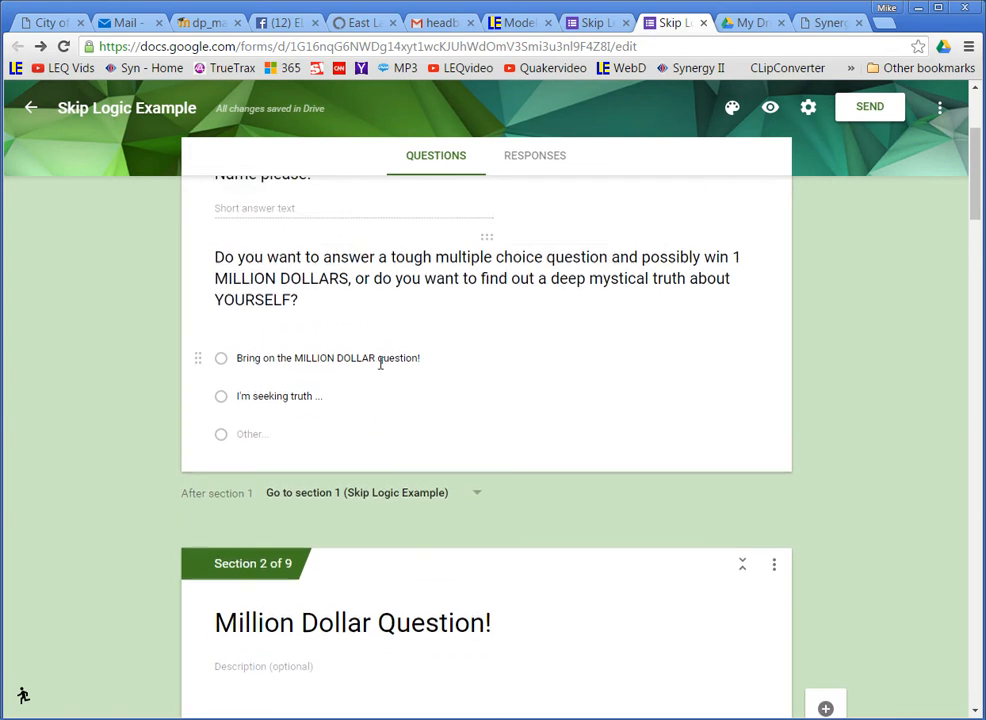
- Examine which section each answer of the form's opening million-dollar-or-truth question leads to
left_click(575, 365)
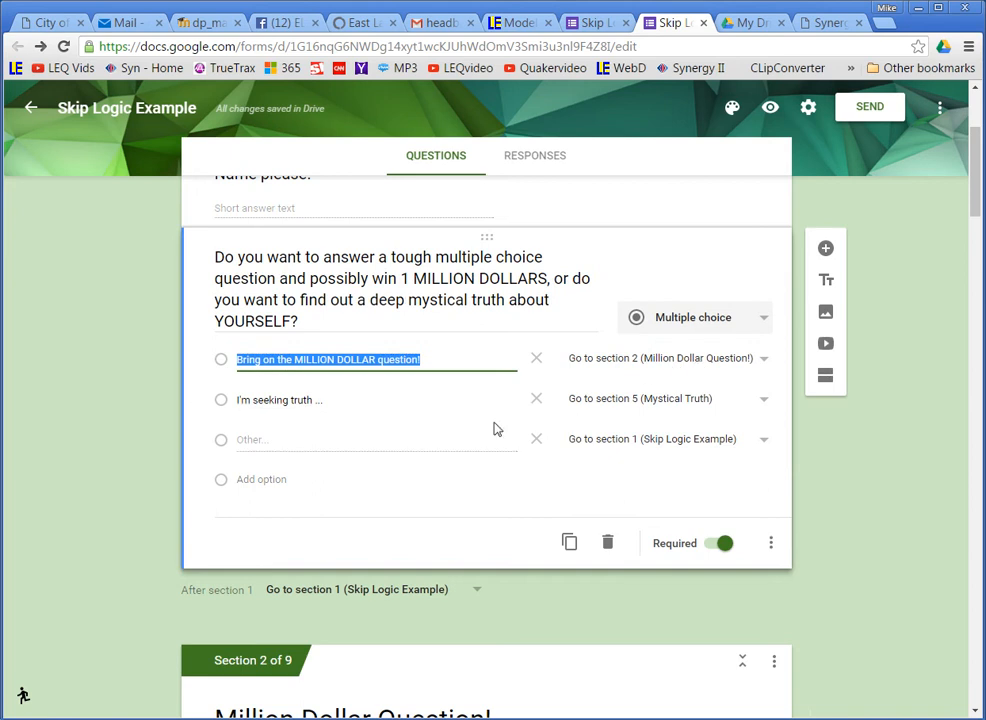
left_click(464, 399)
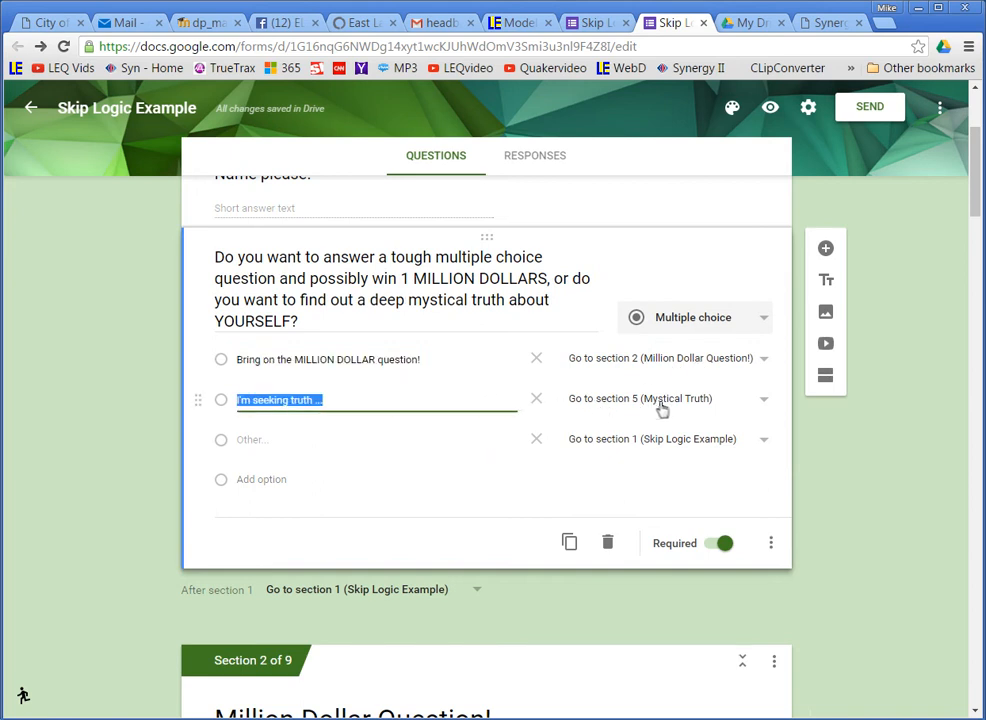
scroll(500, 425, "down", 1)
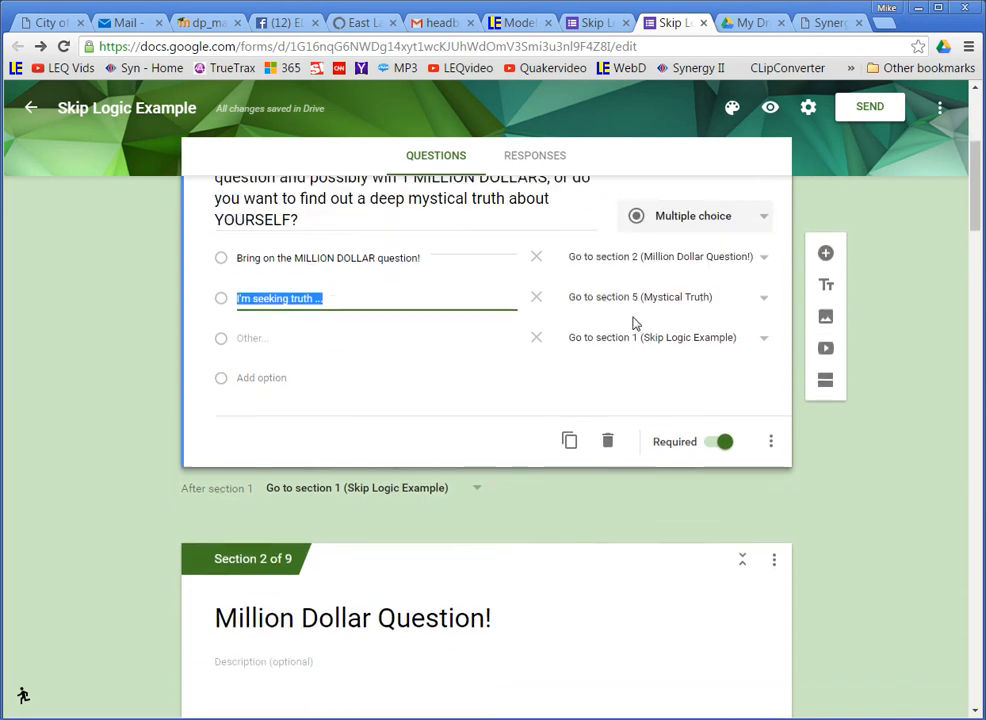
scroll(480, 425, "down", 2)
scroll(493, 431, "down", 1)
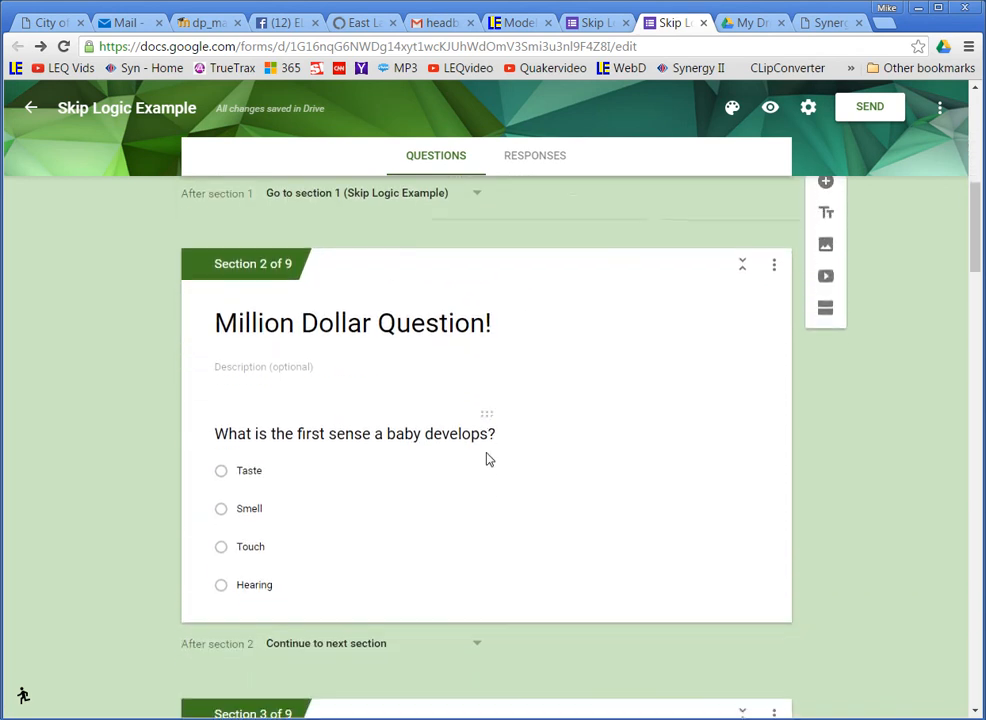
- Examine the section routing of the answers to the baby sense question and the content of the section for wrong answers
left_click(607, 470)
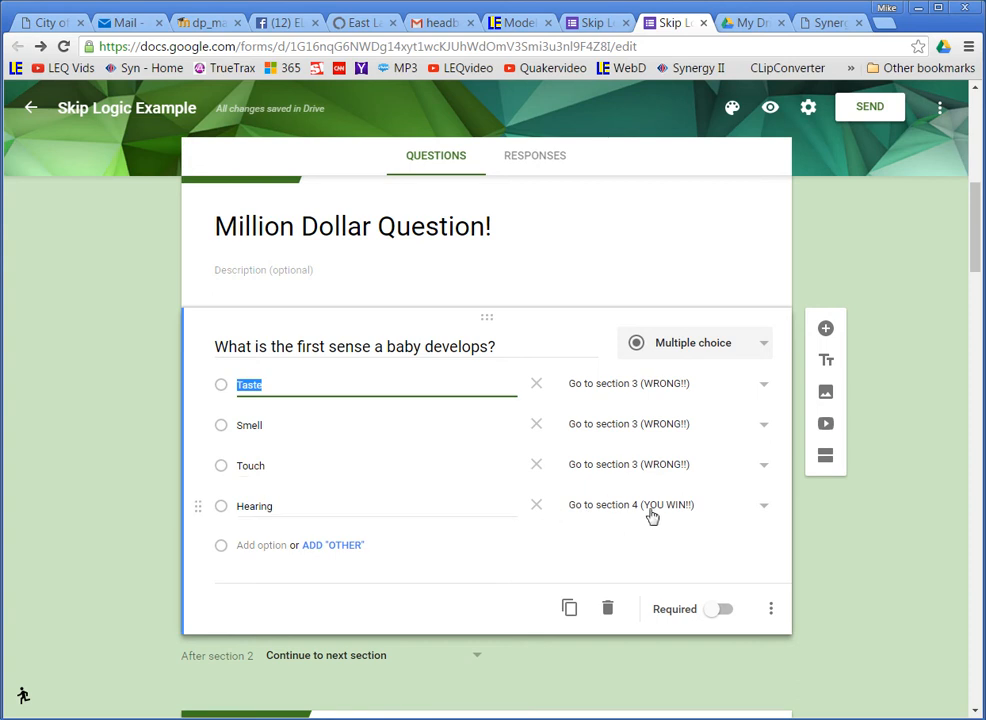
scroll(648, 513, "down", 3)
scroll(645, 515, "down", 2)
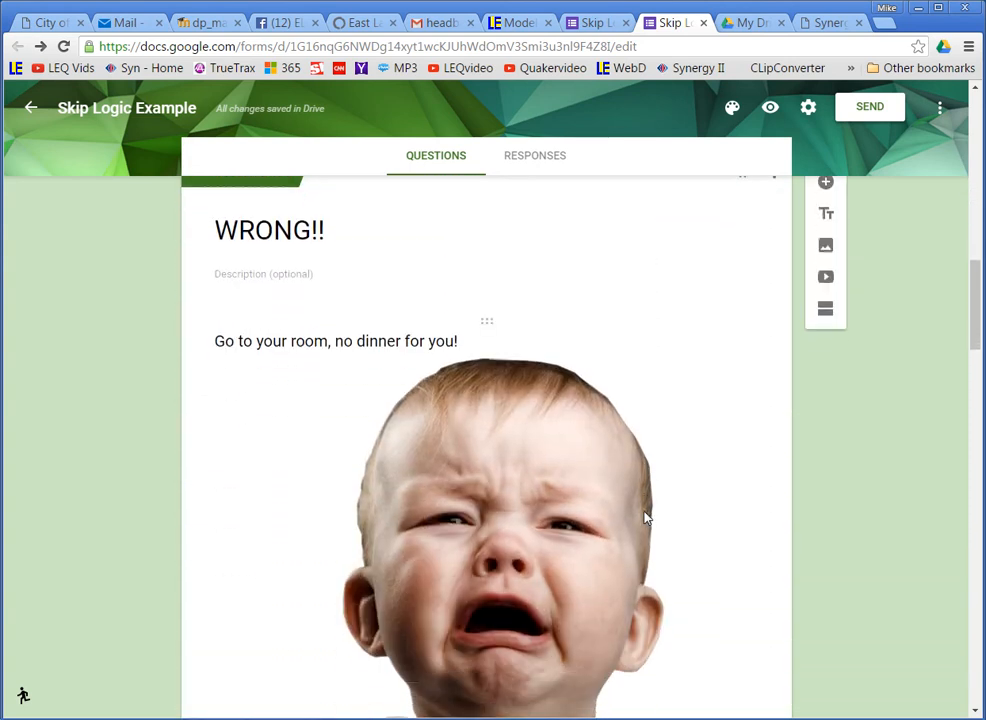
scroll(647, 520, "down", 1)
scroll(648, 521, "down", 1)
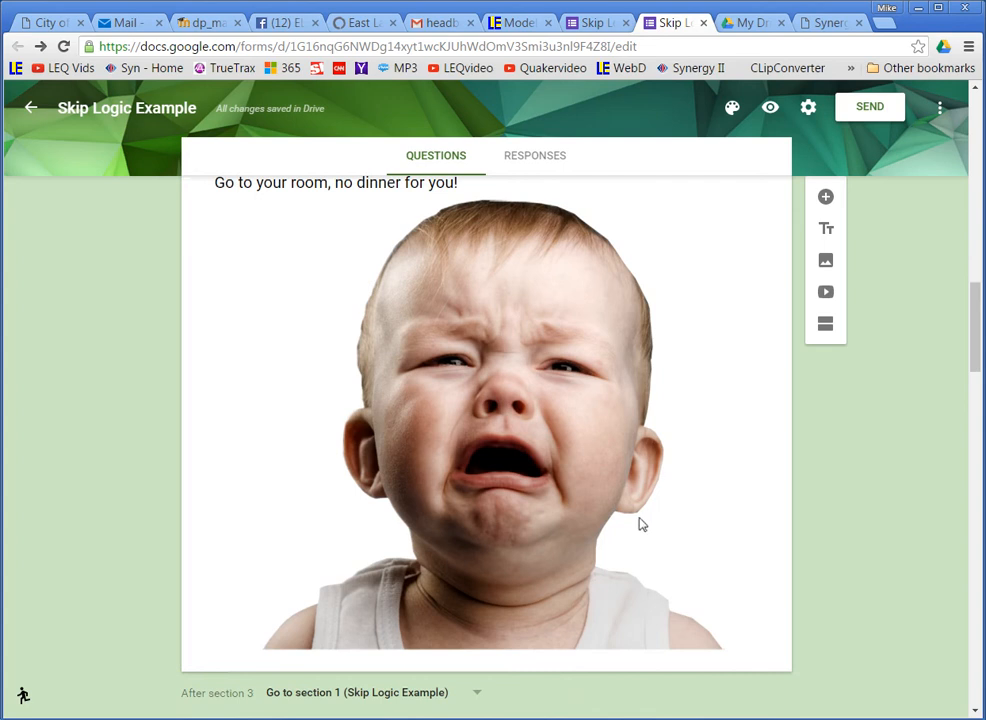
- Examine the section routing of the bird personality question's answers, then return to the start of the form
scroll(642, 524, "down", 7)
scroll(643, 522, "down", 4)
scroll(445, 512, "down", 3)
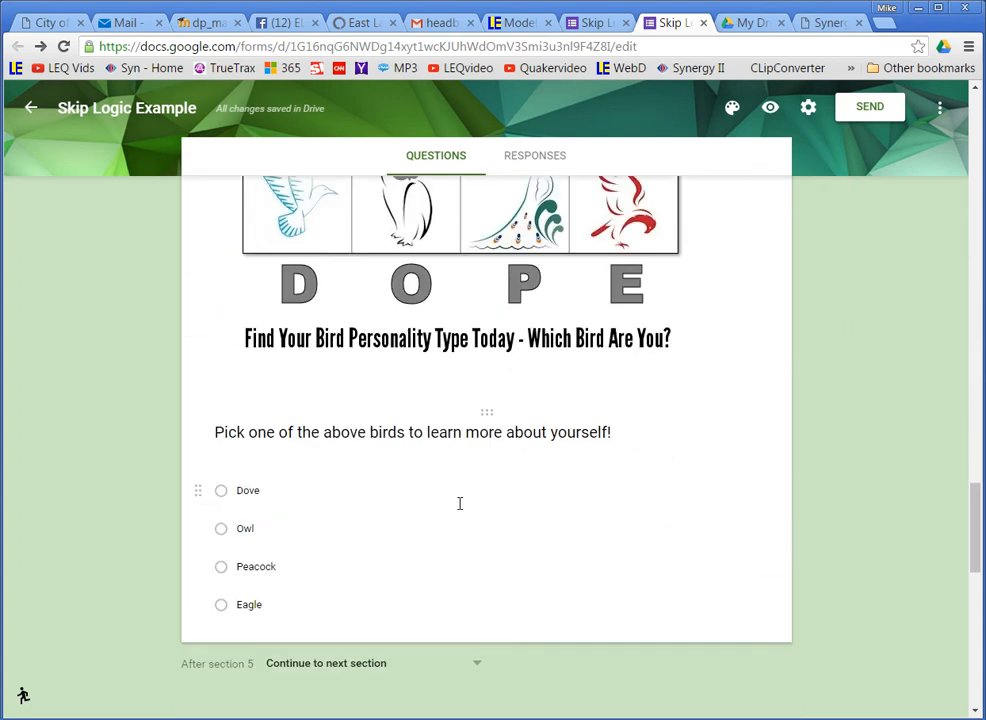
scroll(458, 506, "down", 2)
left_click(548, 404)
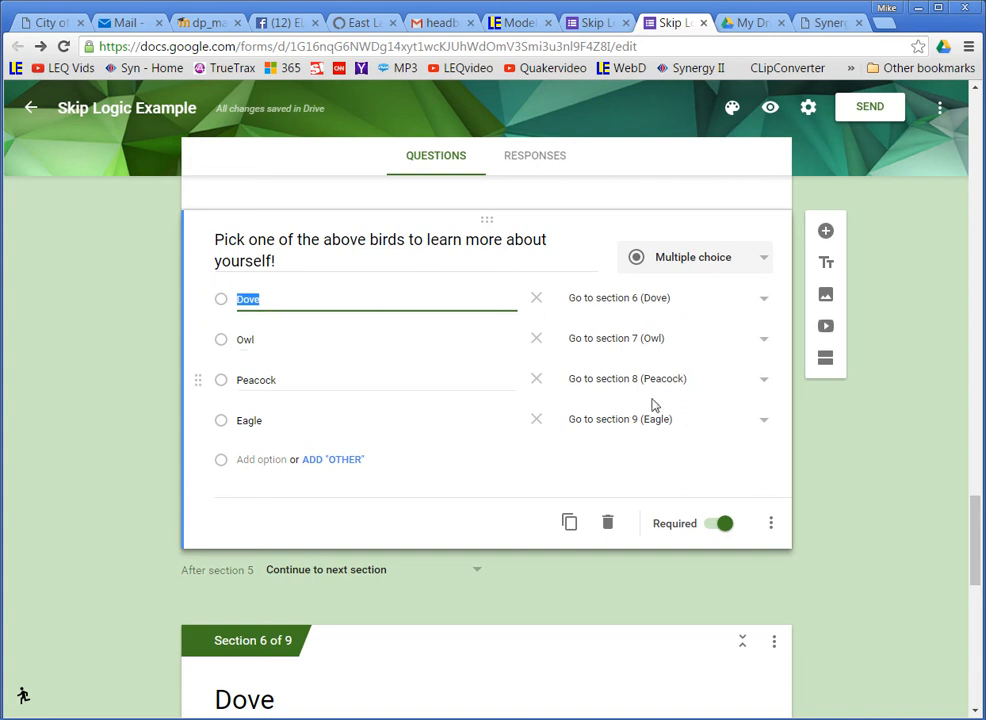
scroll(910, 487, "down", 1)
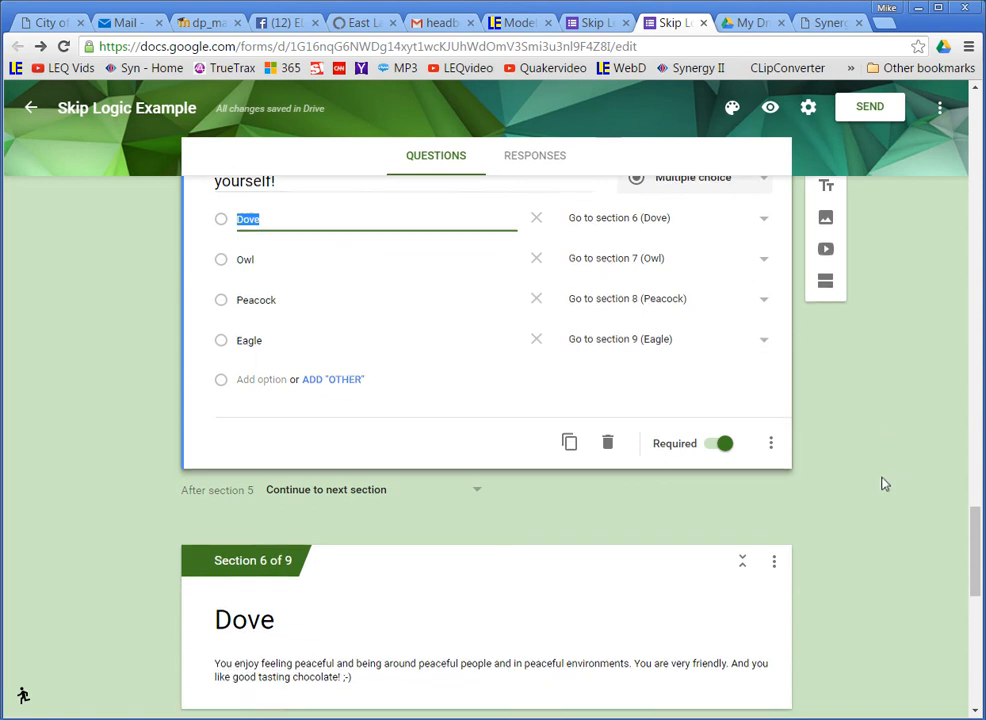
scroll(882, 482, "up", 10)
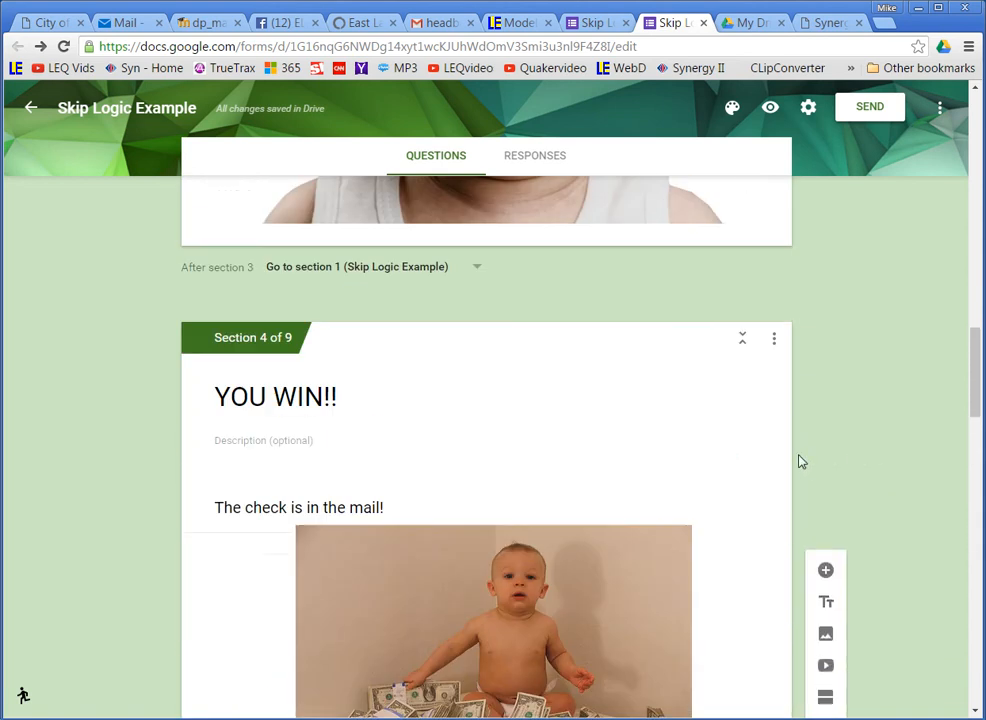
scroll(805, 462, "up", 8)
scroll(800, 462, "up", 8)
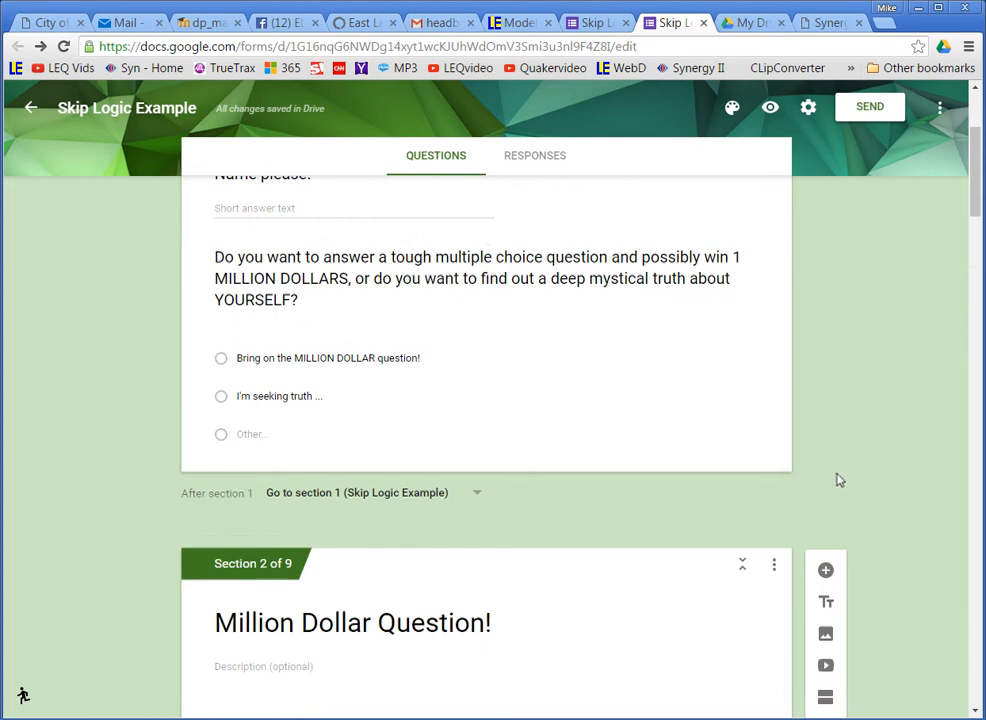
scroll(836, 479, "up", 3)
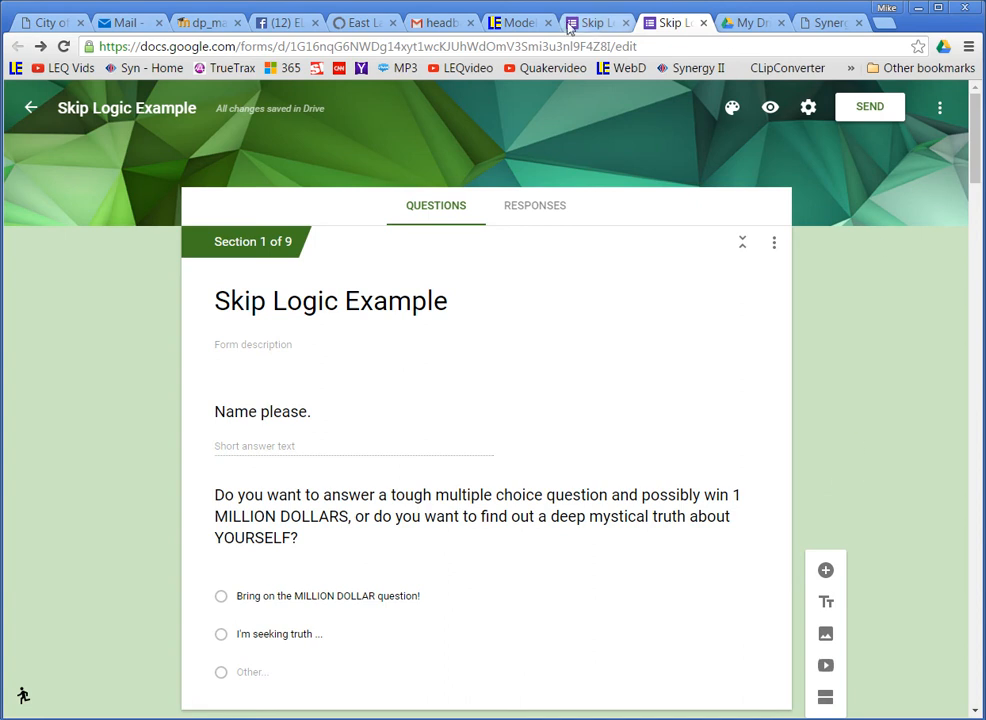
- Switch to Google Drive and create a new blank Google Form
left_click(722, 31)
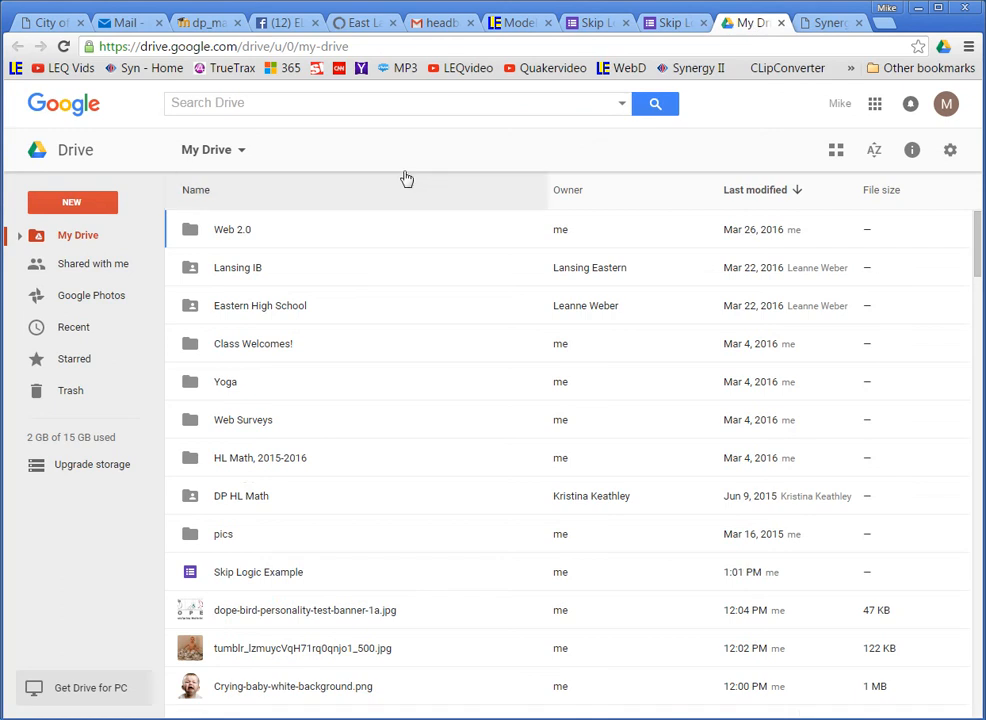
left_click(83, 204)
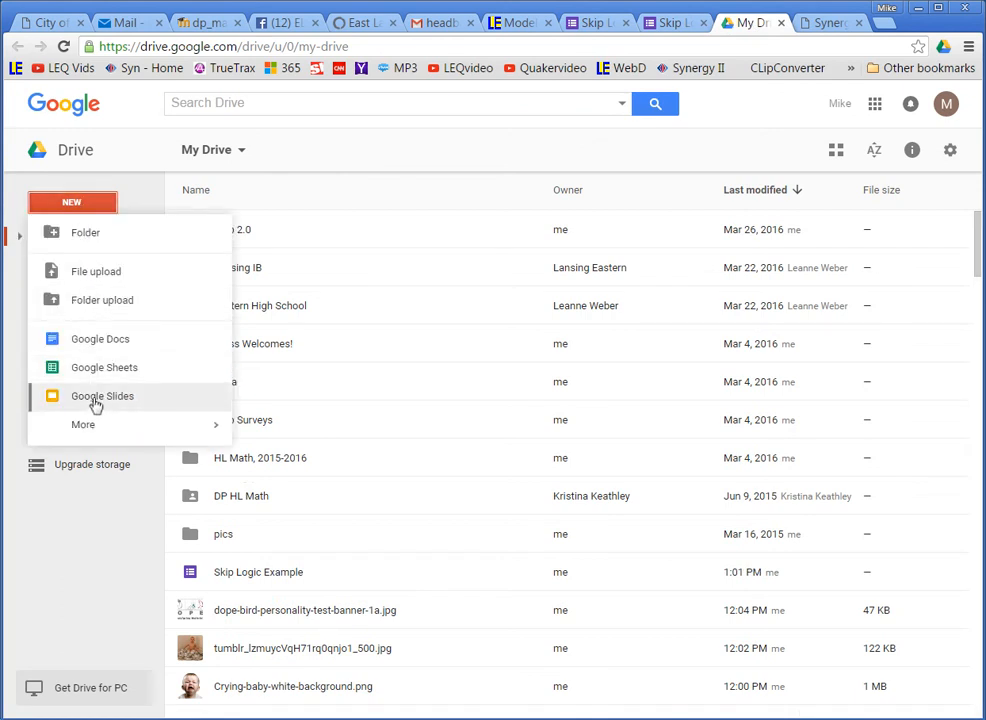
mouse_move(110, 429)
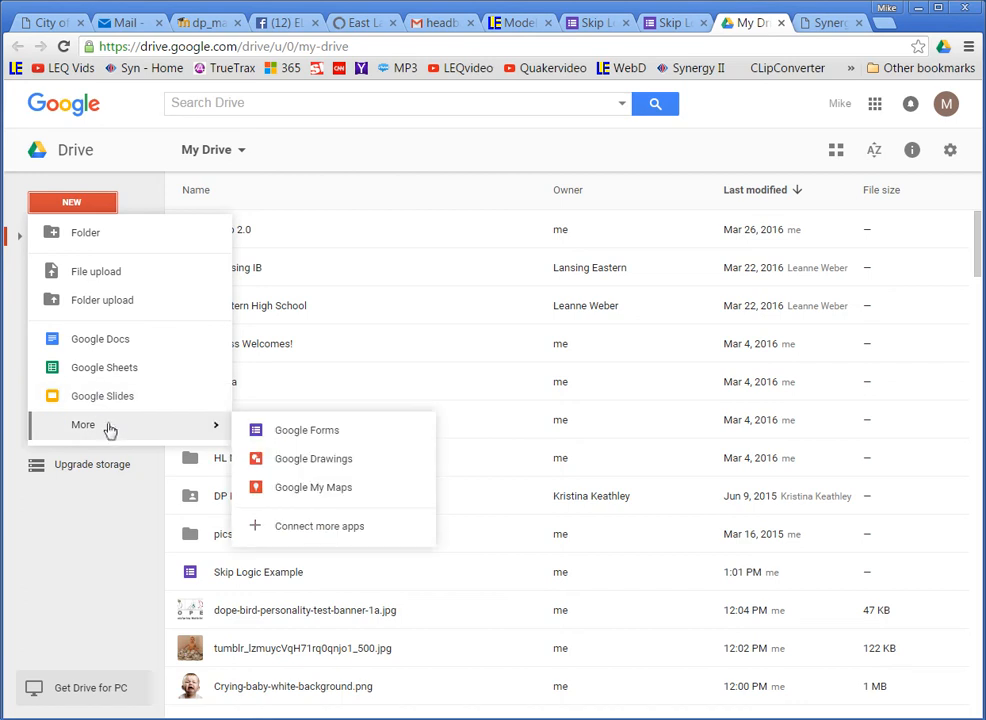
left_click(298, 433)
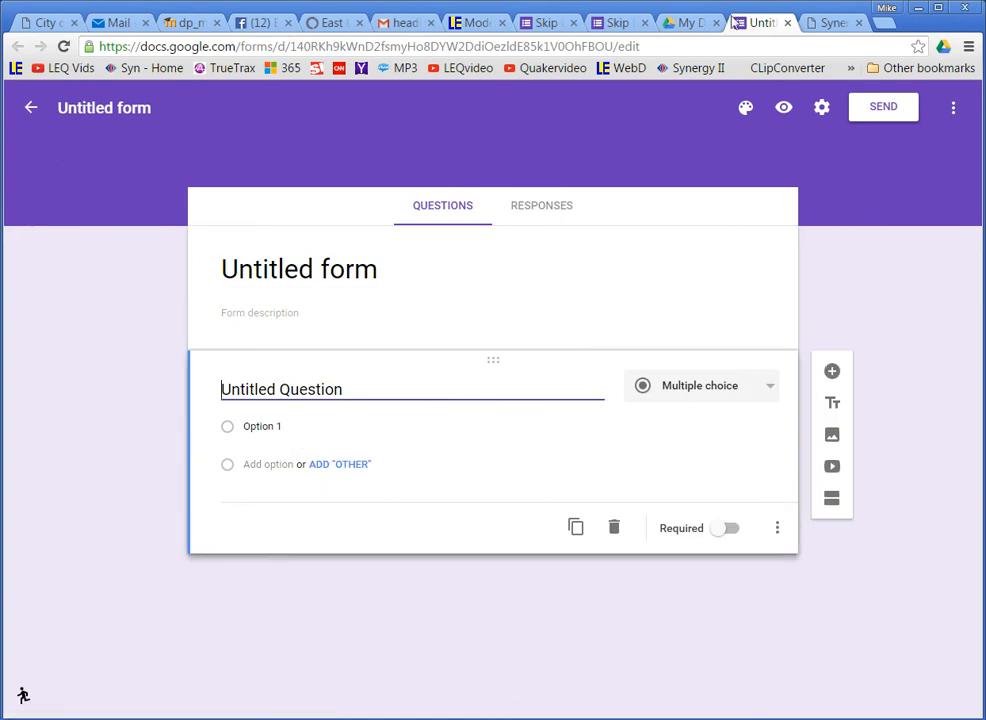
left_click(690, 23)
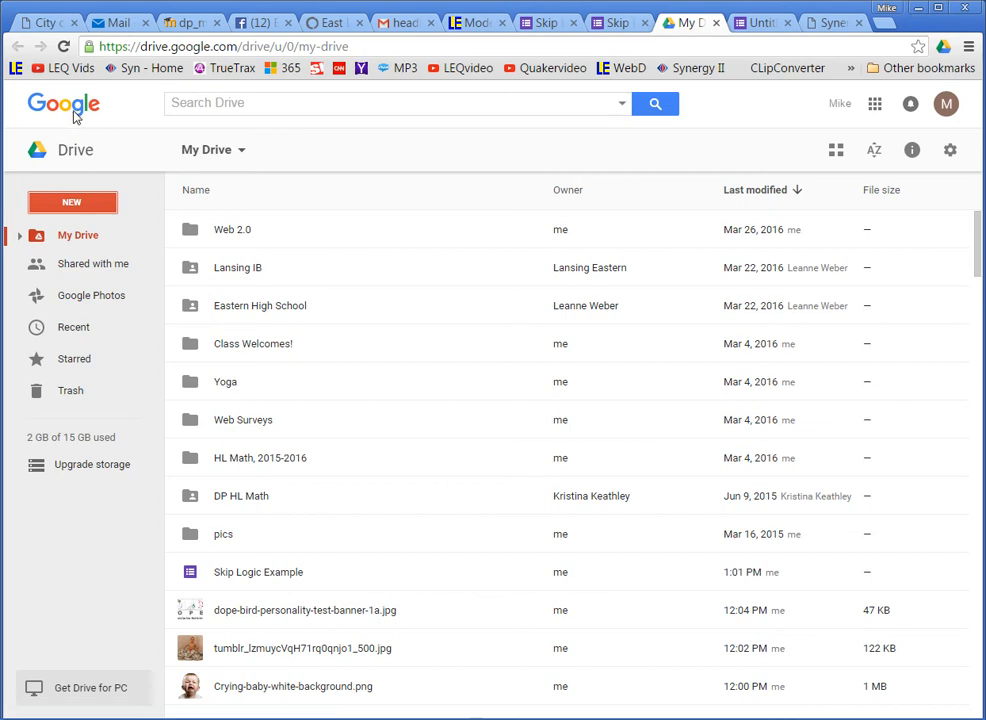
left_click(66, 205)
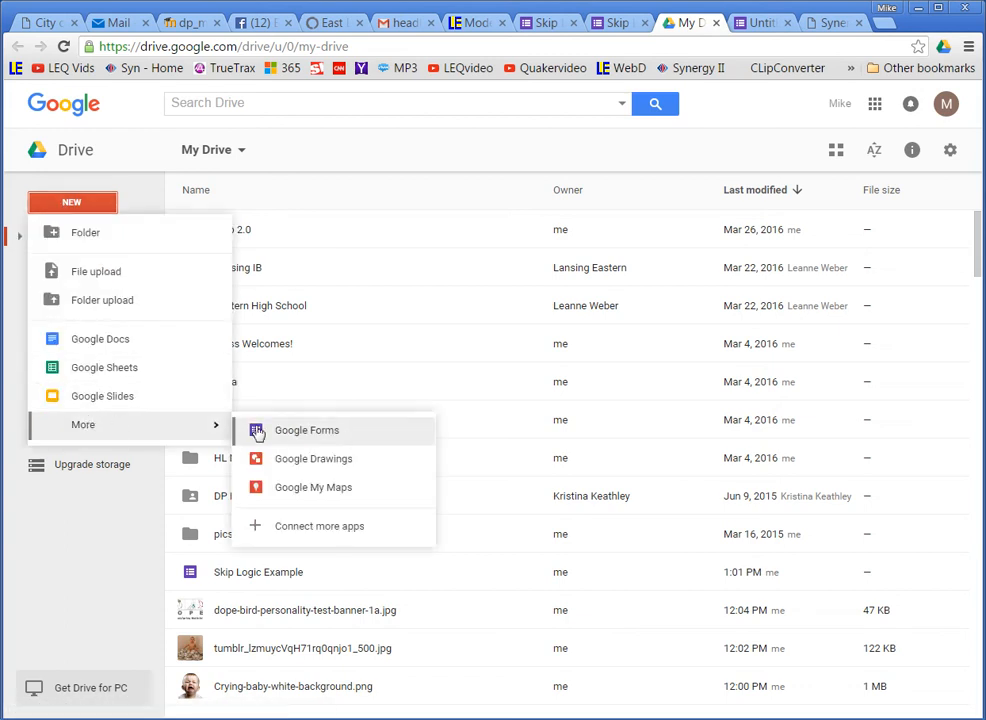
left_click(758, 24)
- Name the new form "Skip Logic Ex" and use the same text as its heading
left_click(150, 110)
left_click_drag(152, 108, 8, 110)
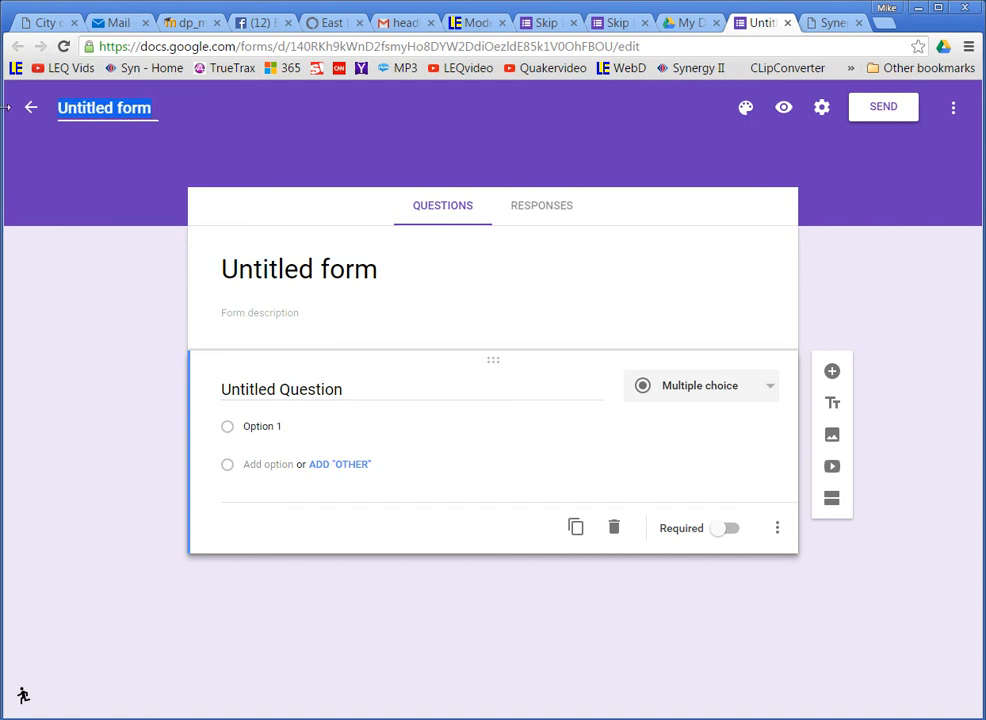
type("Skip")
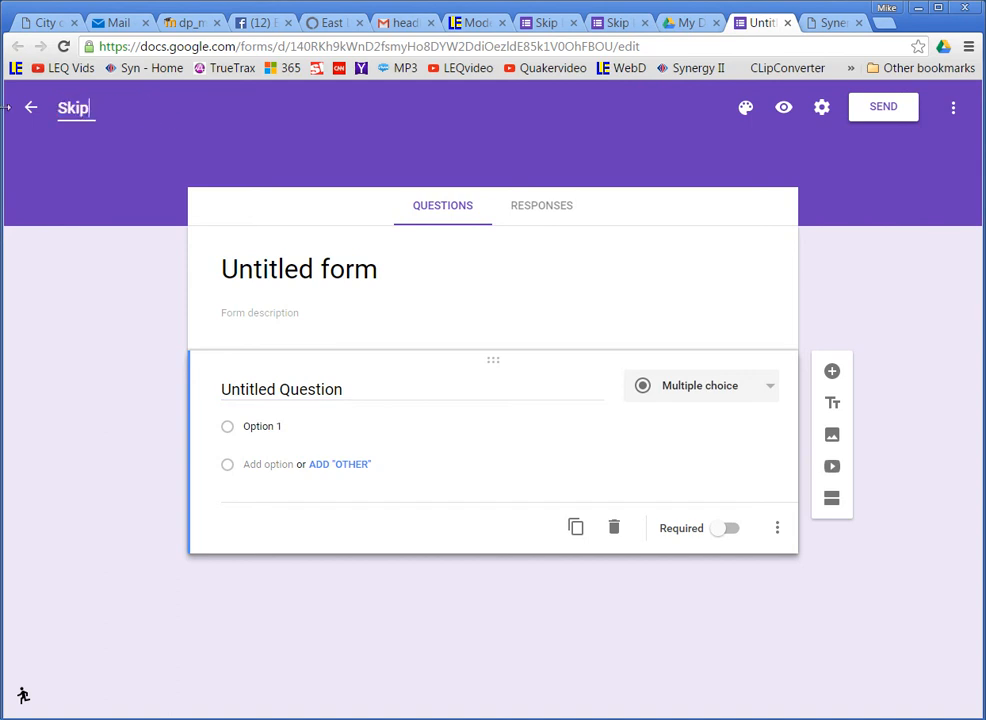
type(" Logic Ex")
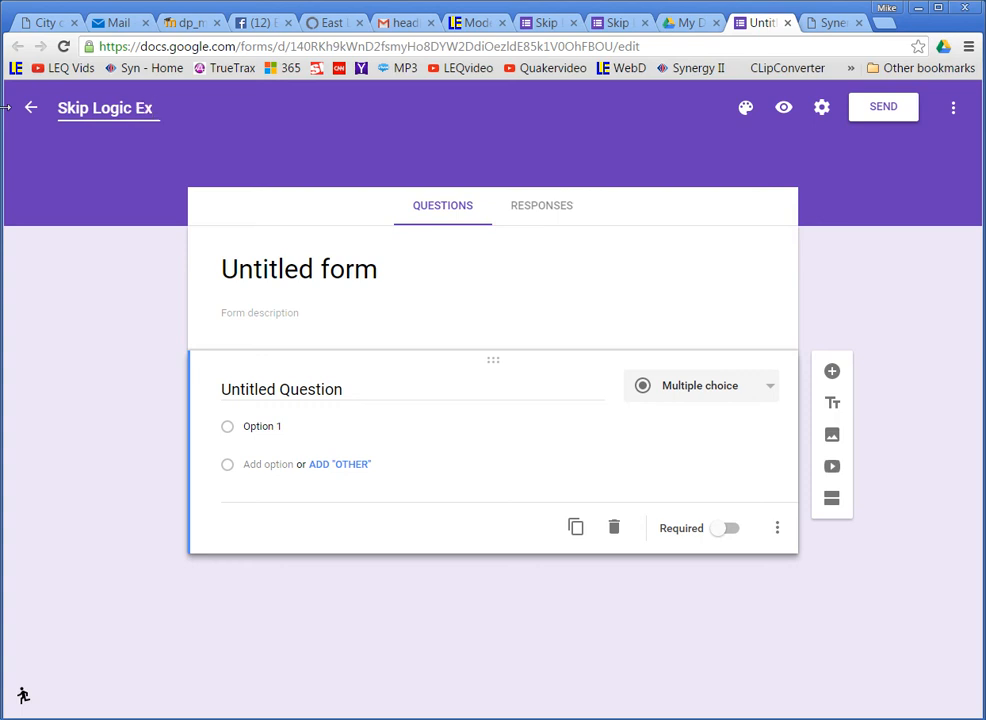
left_click(376, 286)
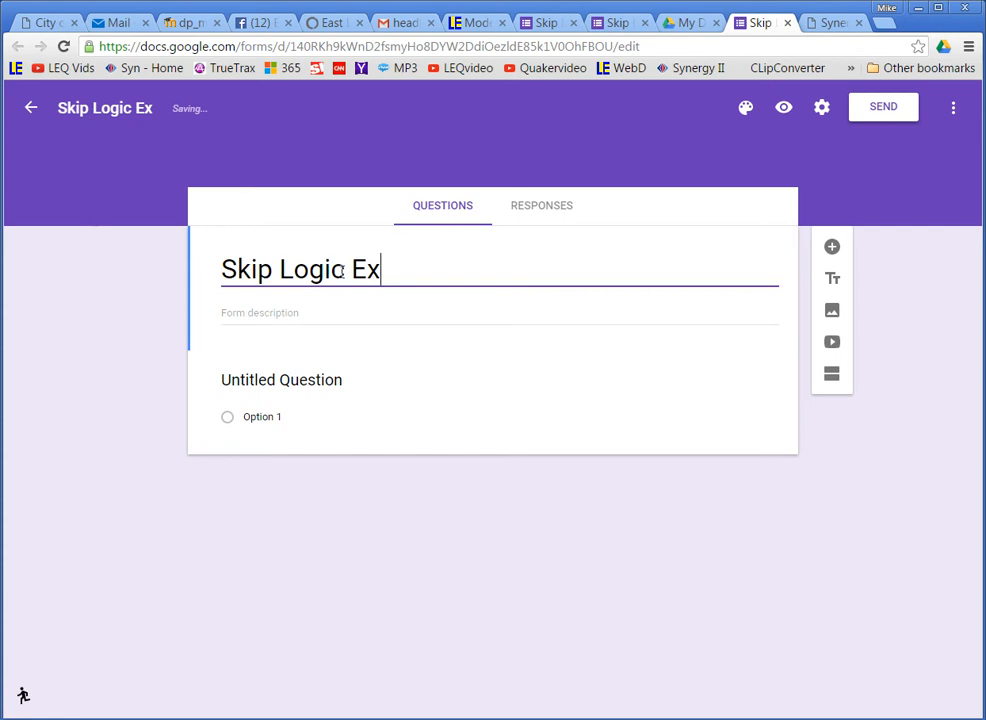
- Turn the untitled question into a required short answer question titled "Name"
left_click(307, 388)
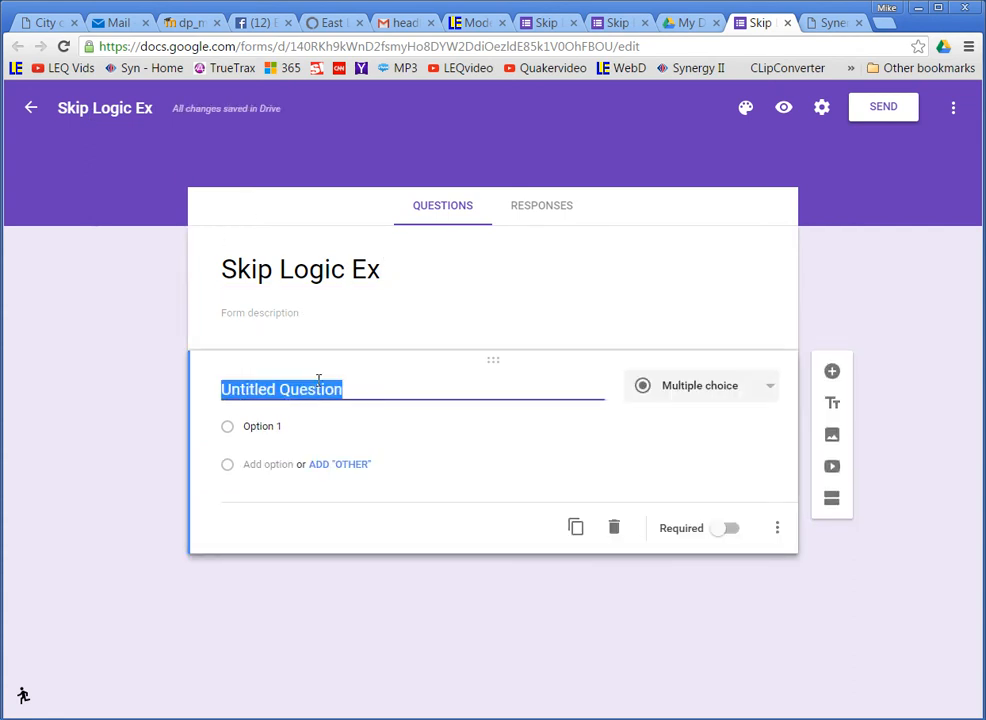
type("Name")
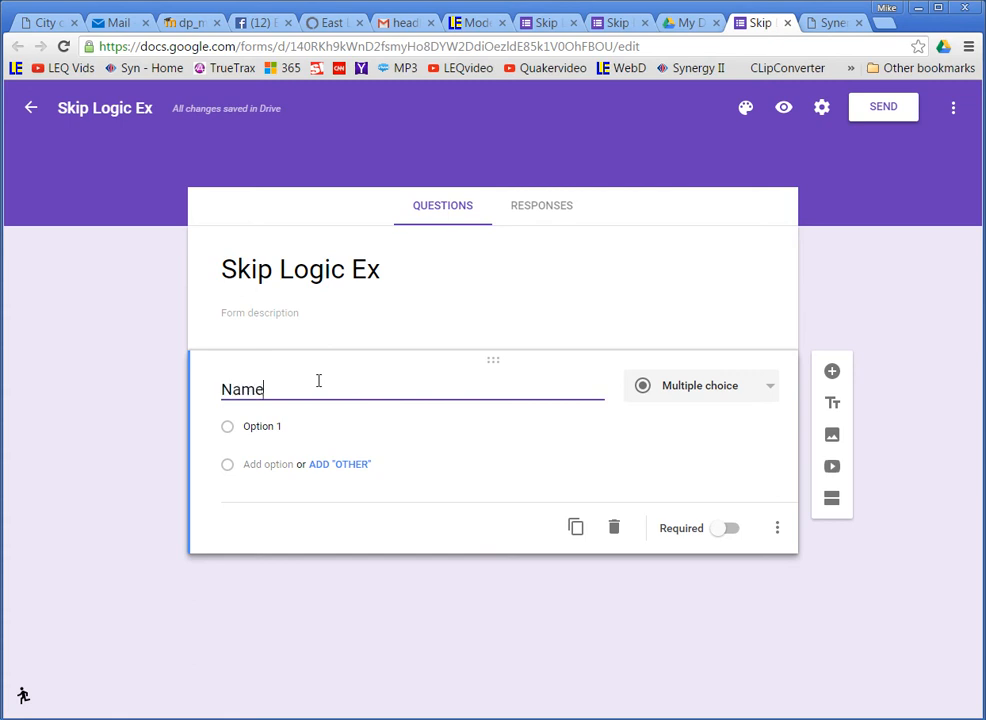
left_click(736, 386)
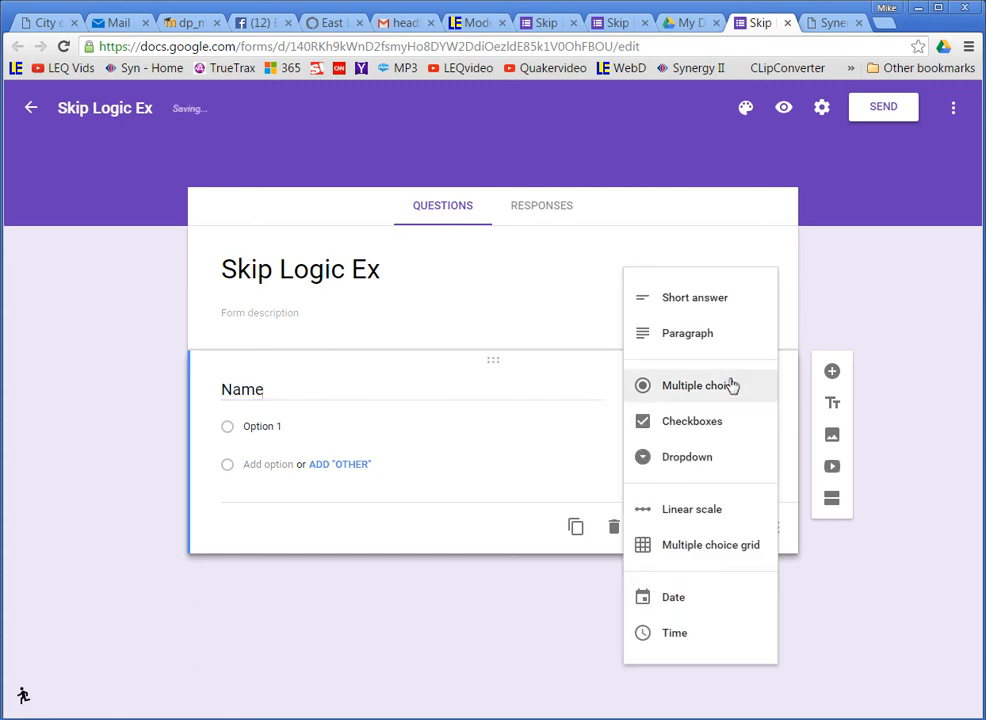
left_click(700, 309)
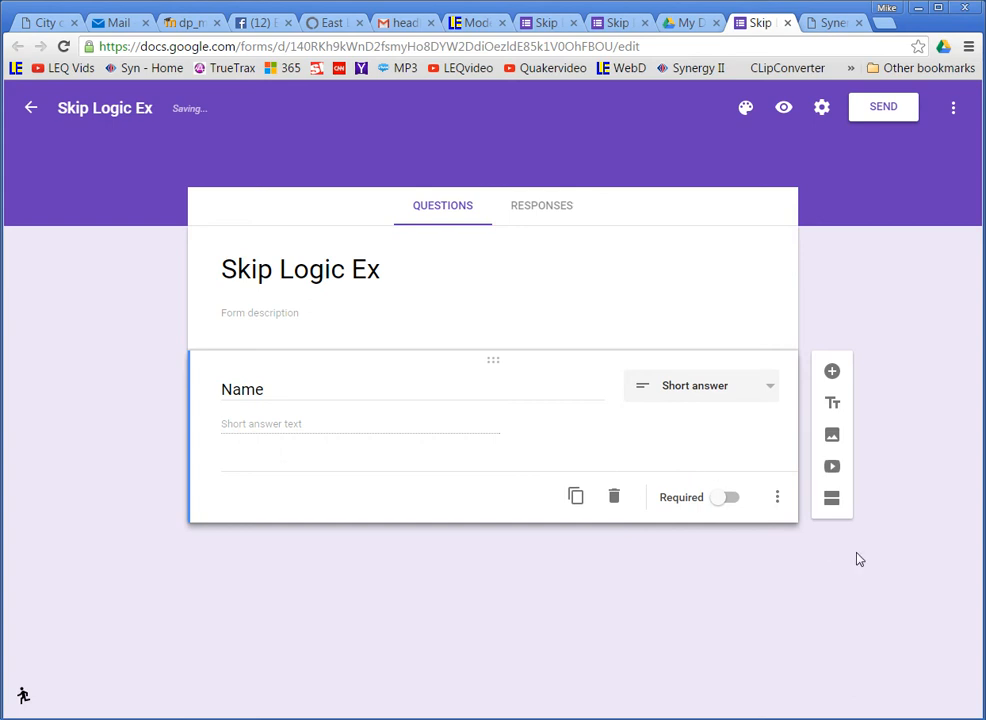
left_click(723, 500)
- Add the multiple choice question "Male / Female?" with options Male and Female, and enable going to a section based on the answer
left_click(833, 374)
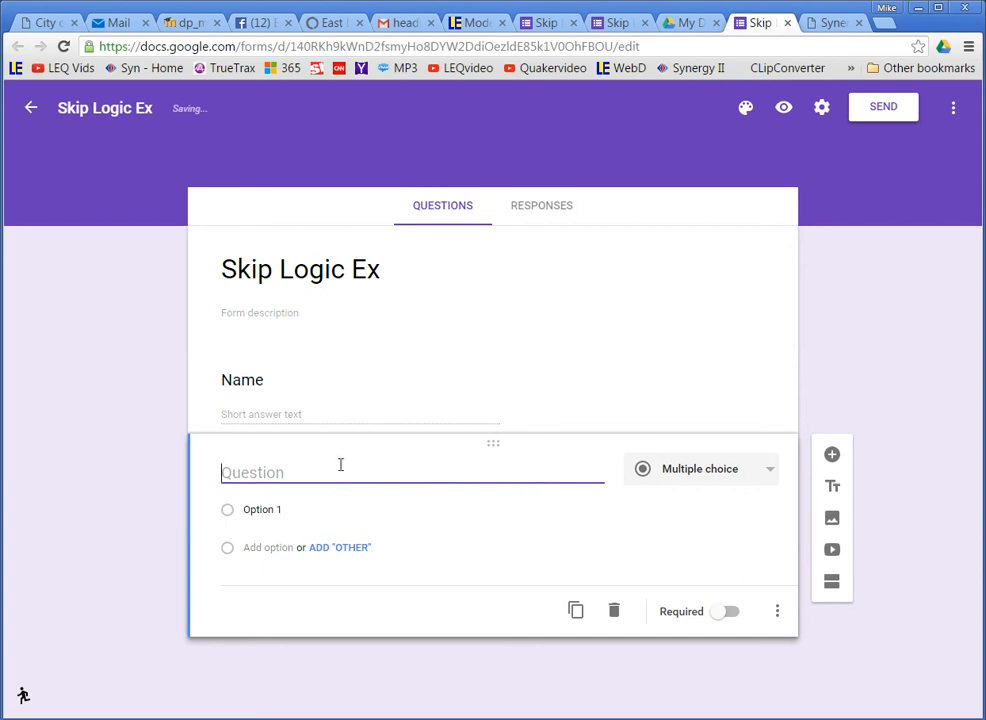
type("Male / Female?")
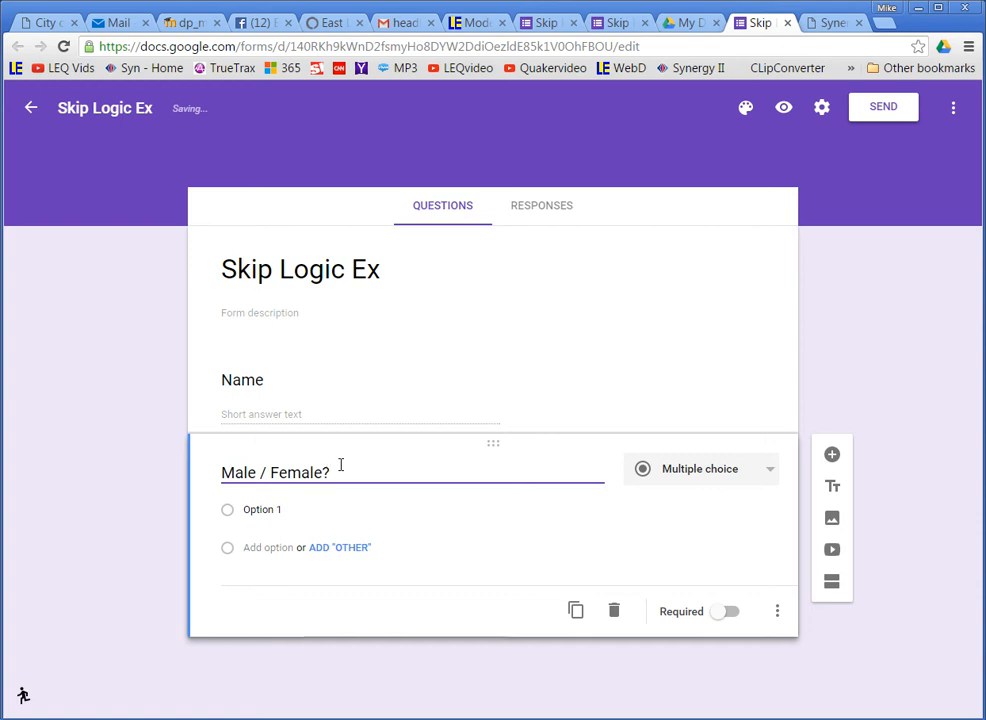
left_click(251, 524)
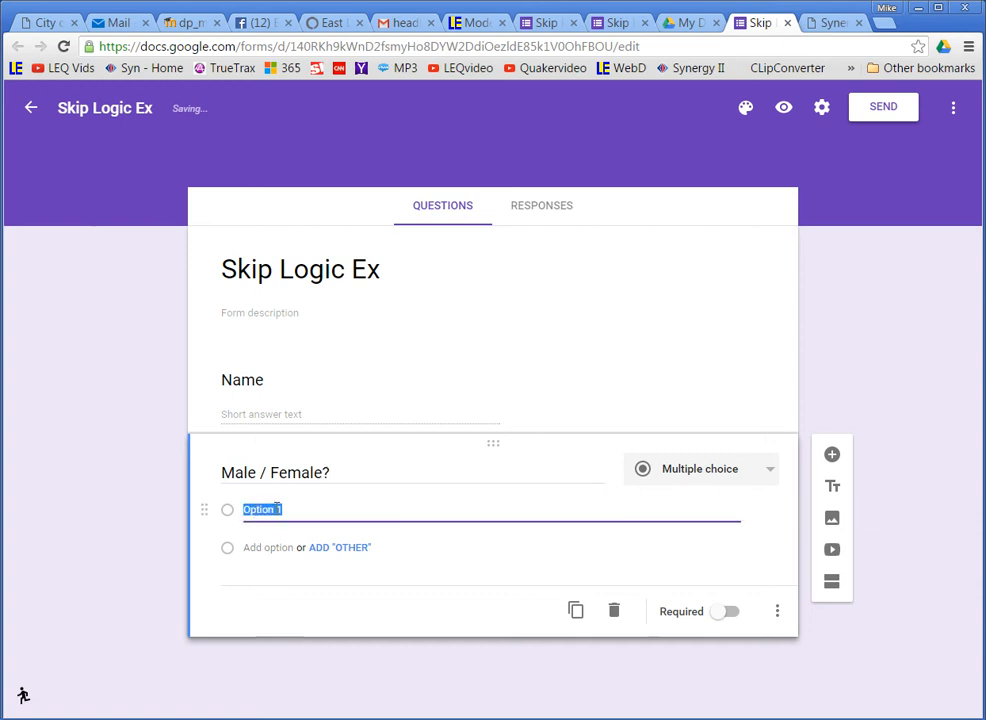
type("Male")
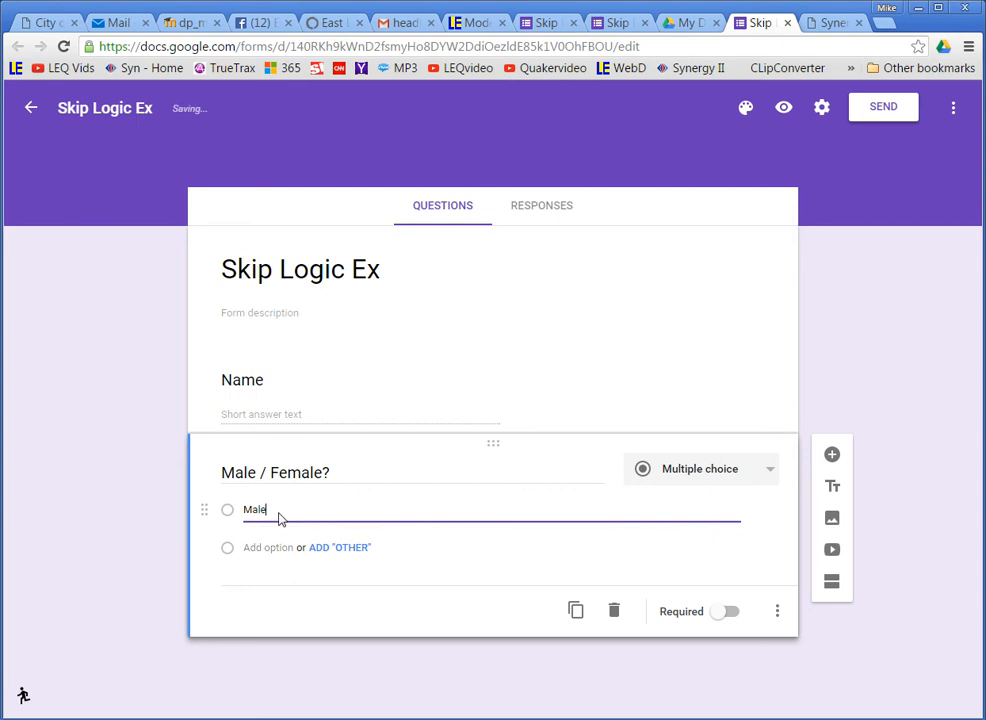
left_click(266, 553)
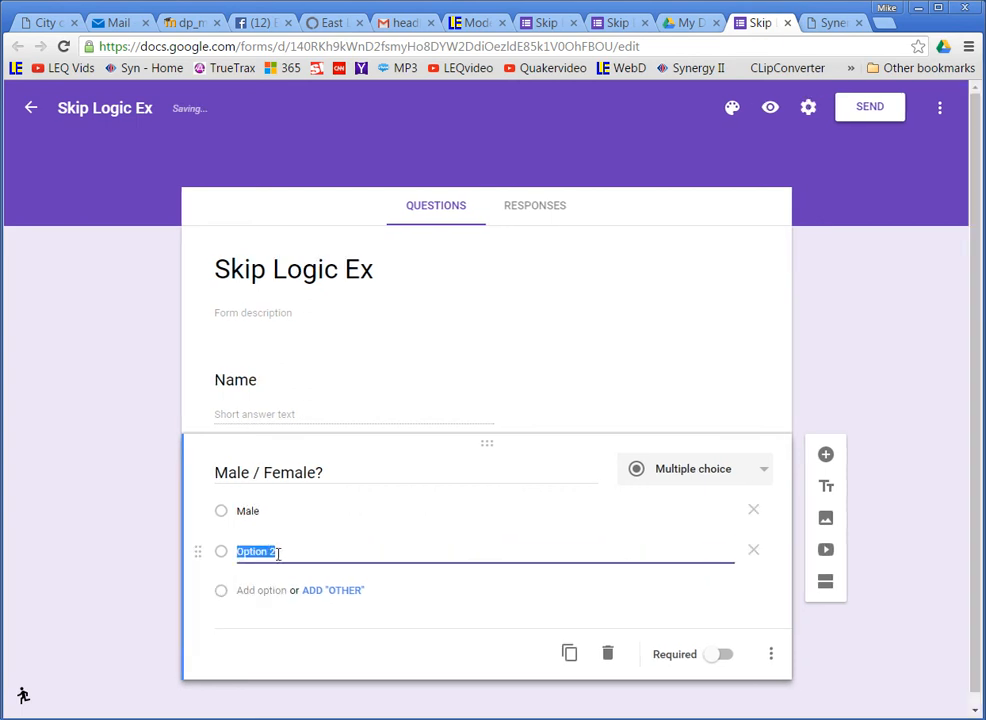
type("Female")
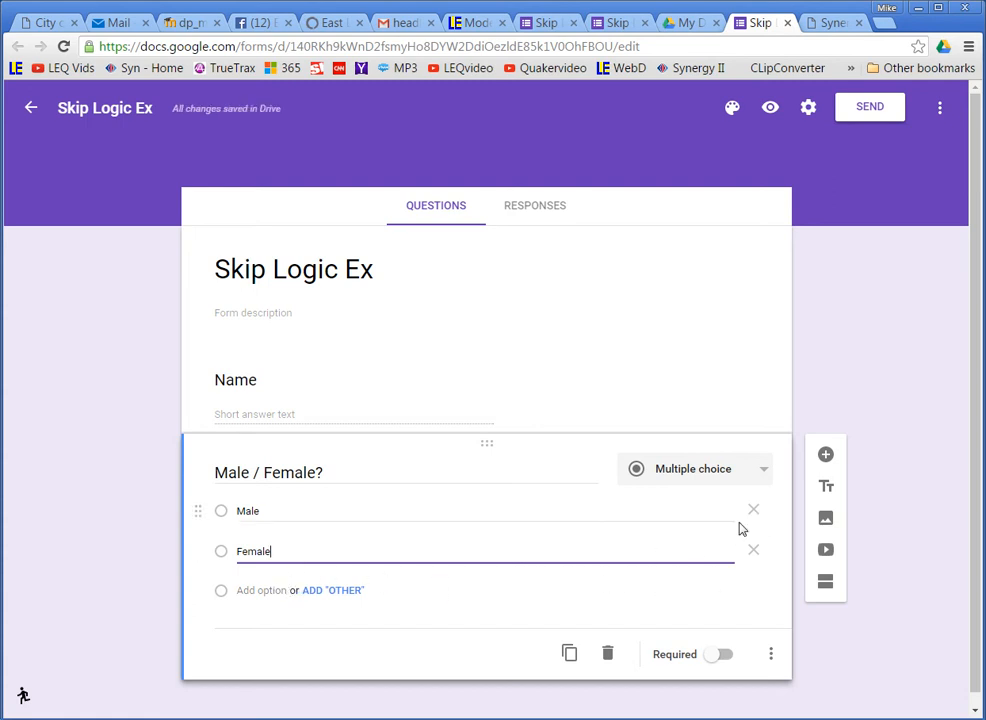
left_click(771, 656)
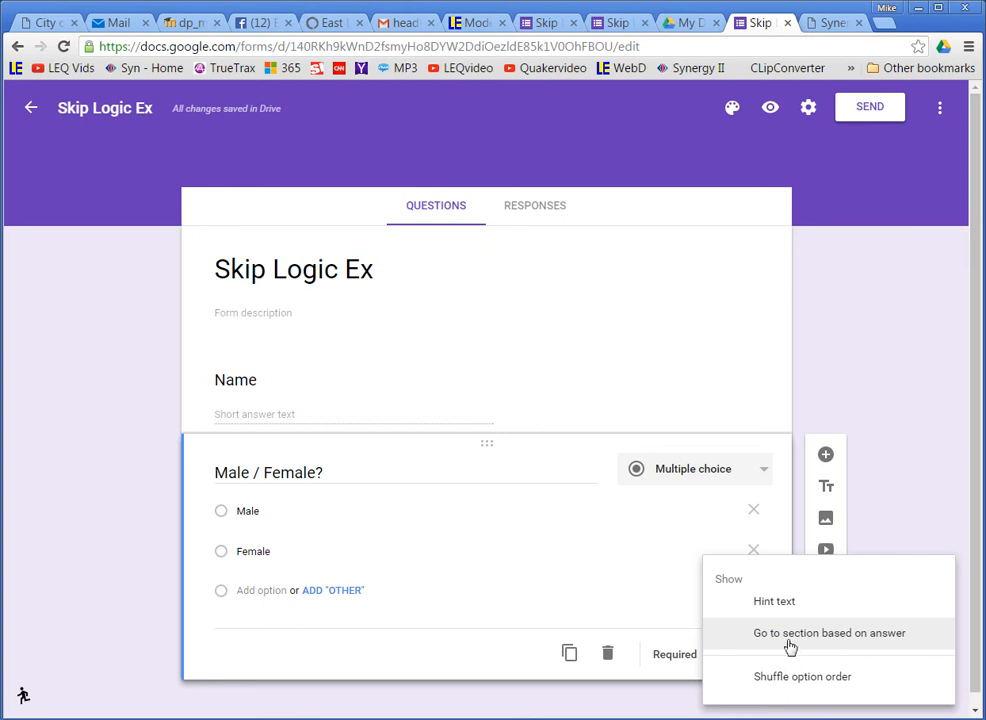
left_click(788, 642)
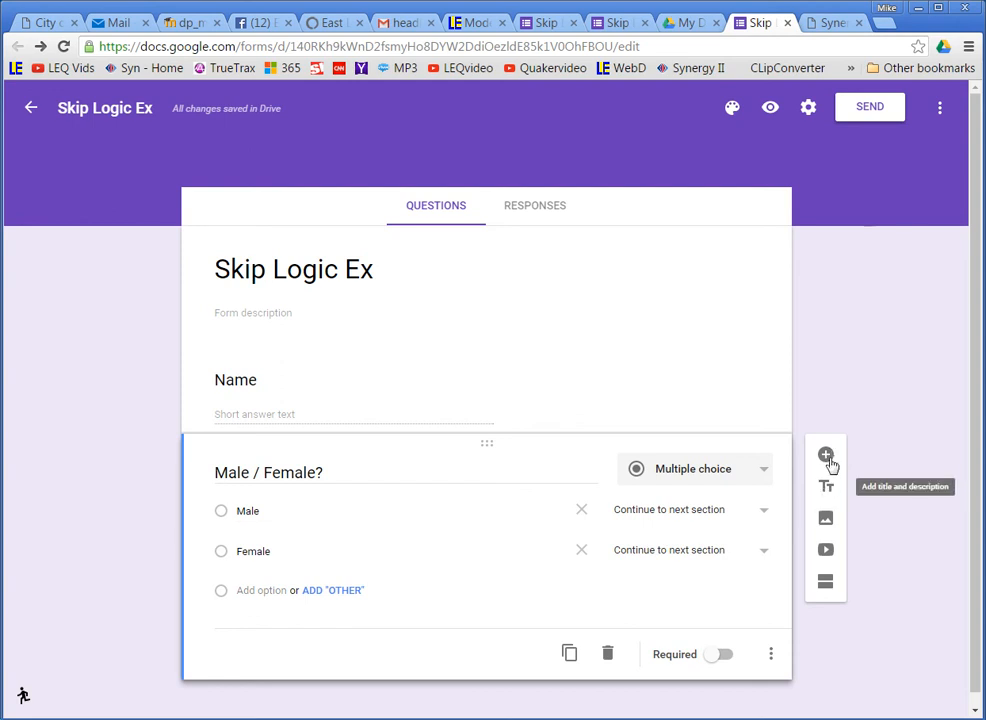
- Add two new sections after the first one, titled "Male" and "Female"
left_click(826, 594)
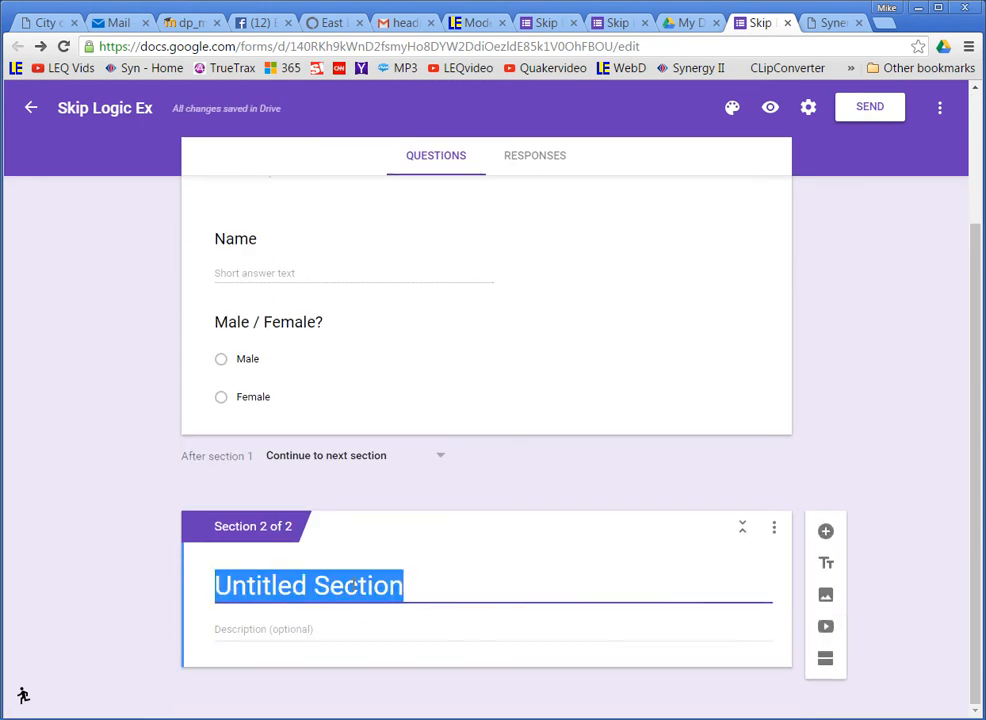
type("Mael")
key("BackSpace")
type("le")
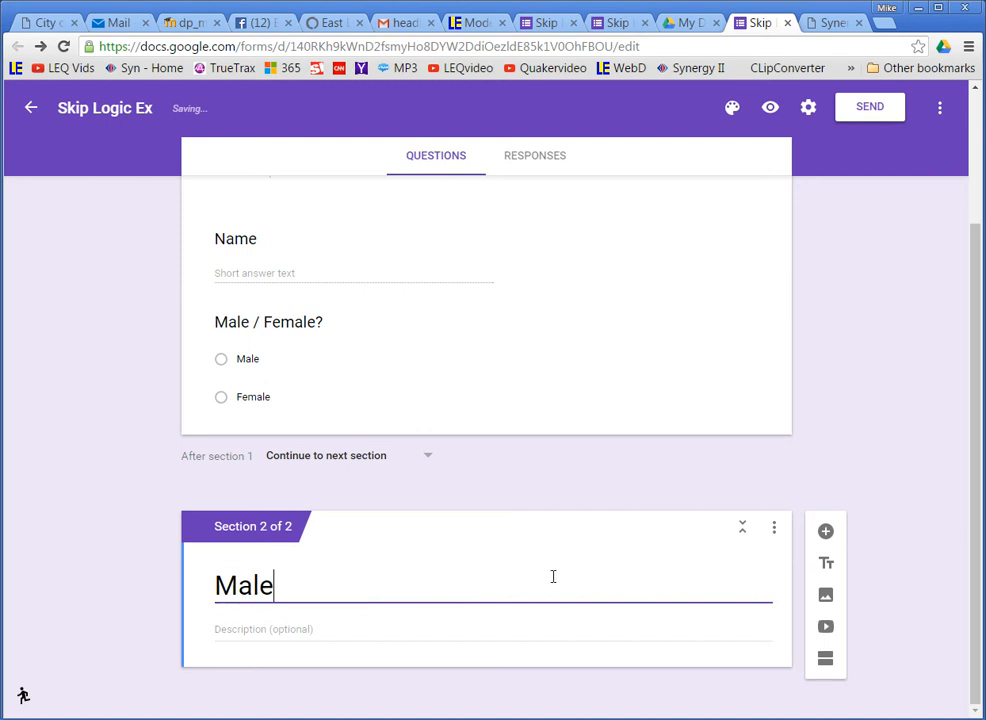
left_click(825, 658)
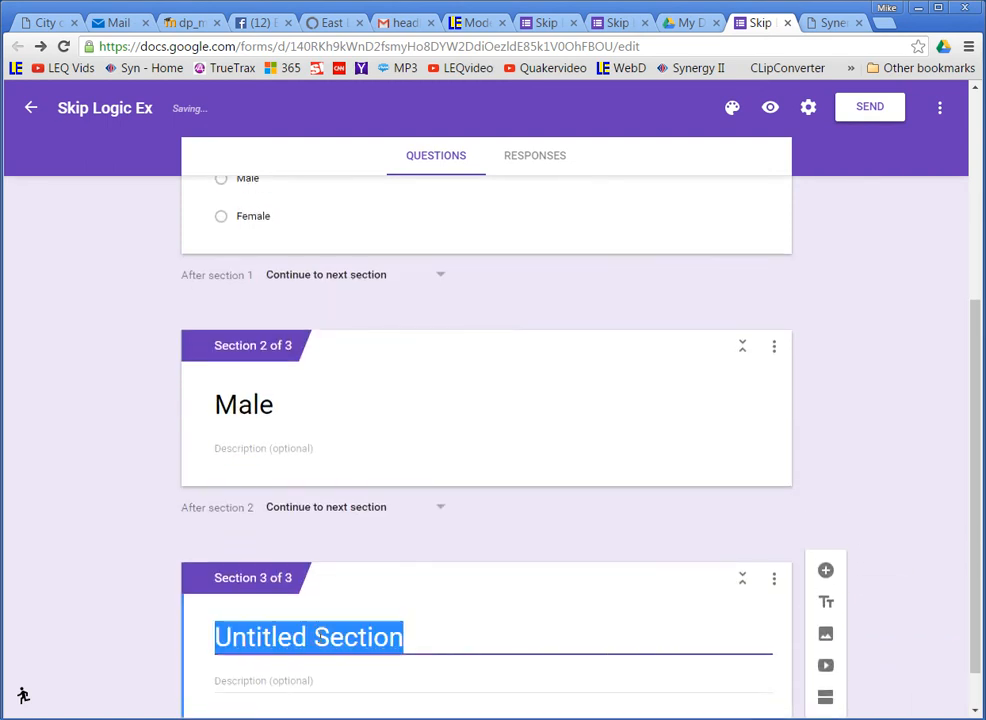
type("Female")
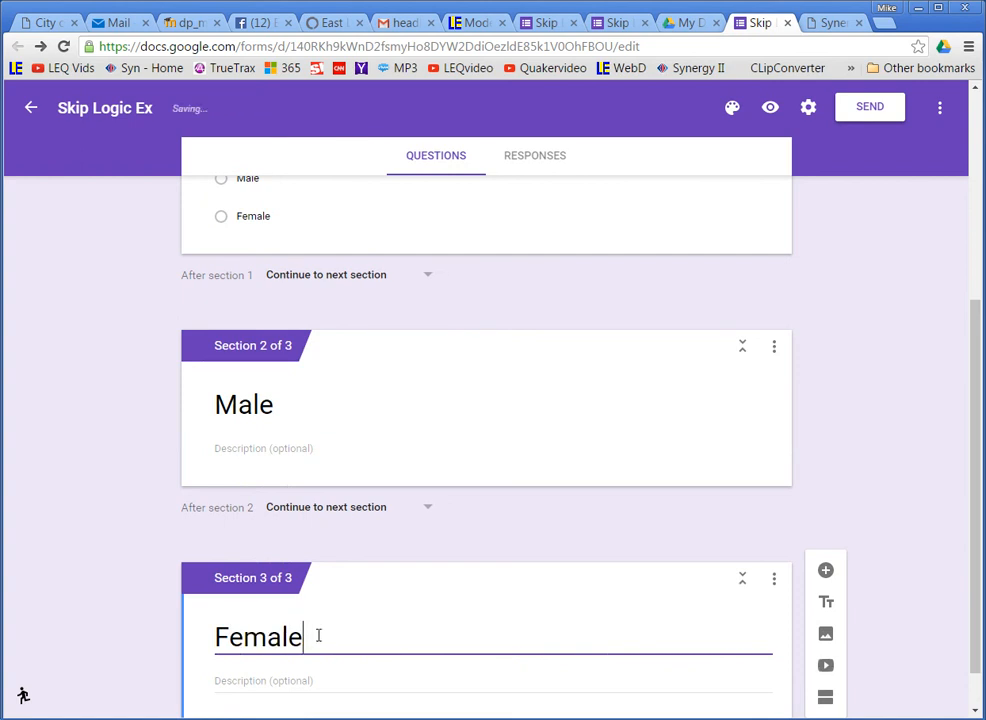
- In the "Male / Female?" question, route Male to section 2 and Female to section 3, and make the question required
scroll(493, 583, "down", 1)
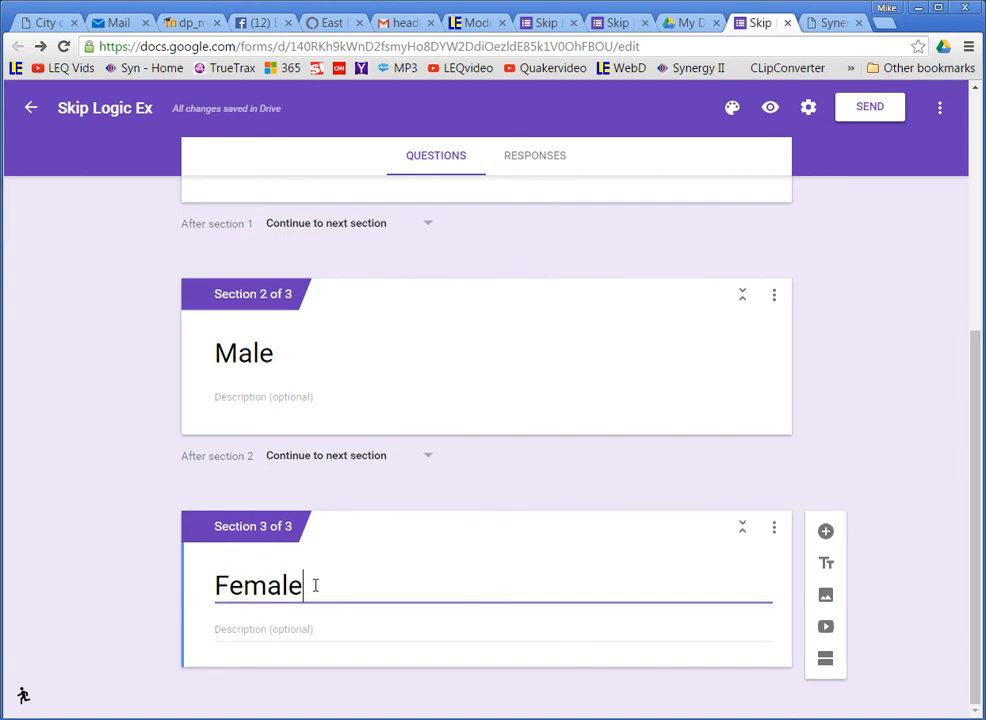
scroll(632, 583, "up", 3)
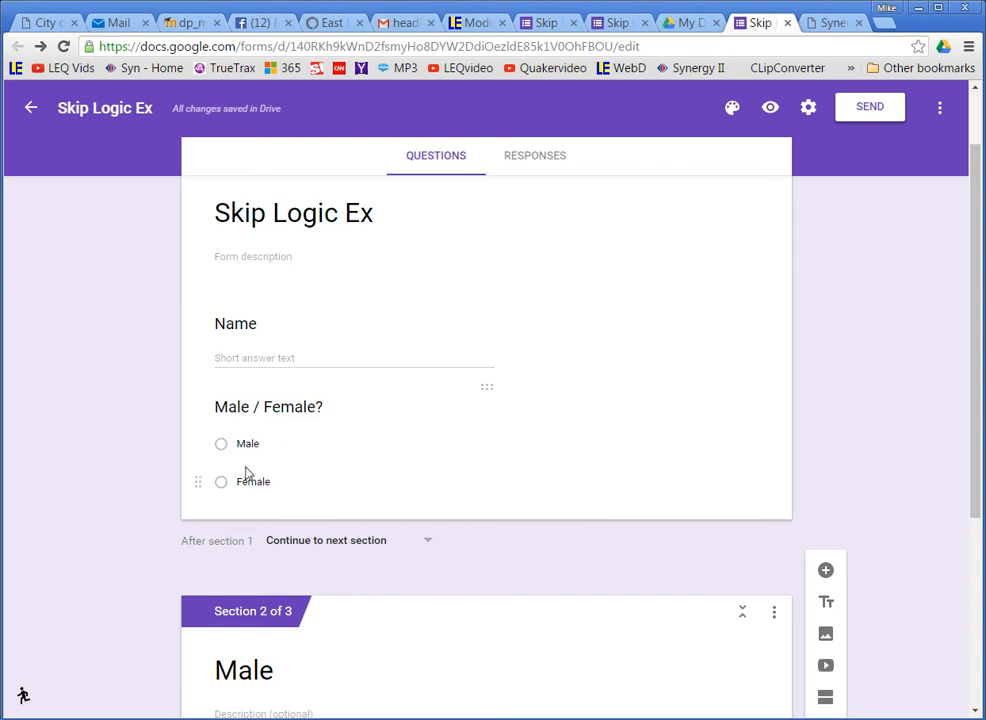
left_click(638, 438)
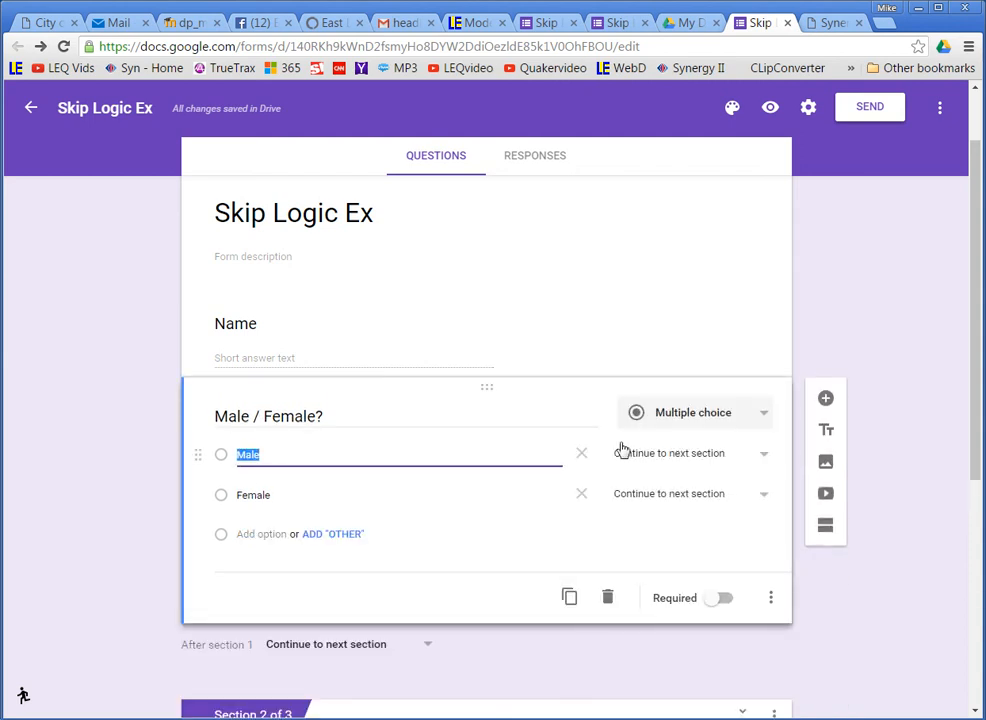
left_click(766, 461)
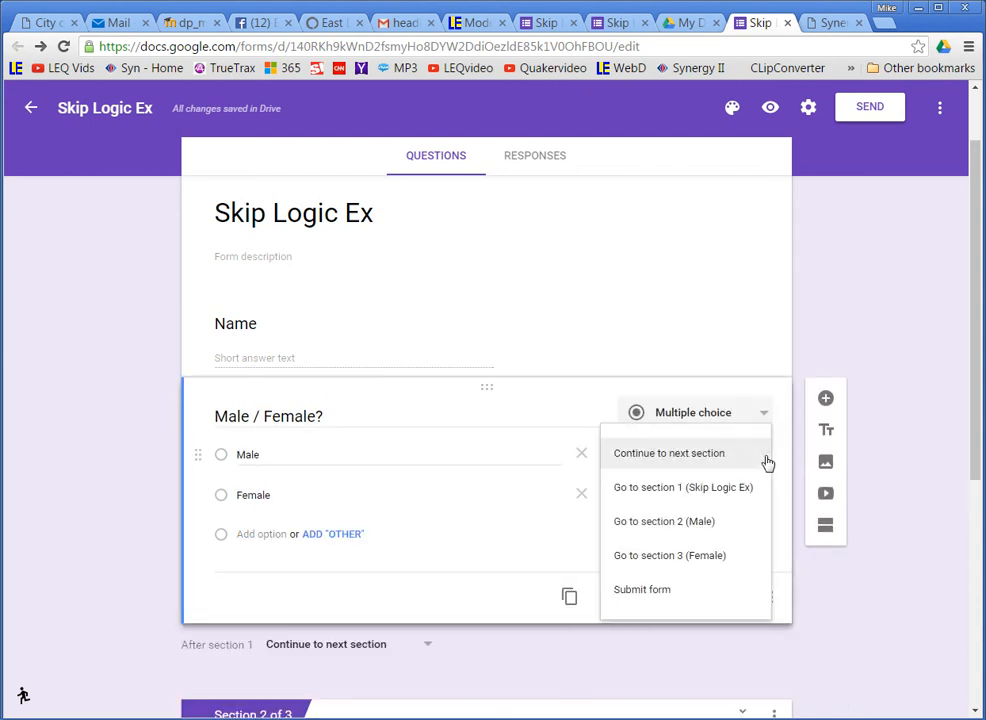
left_click(702, 521)
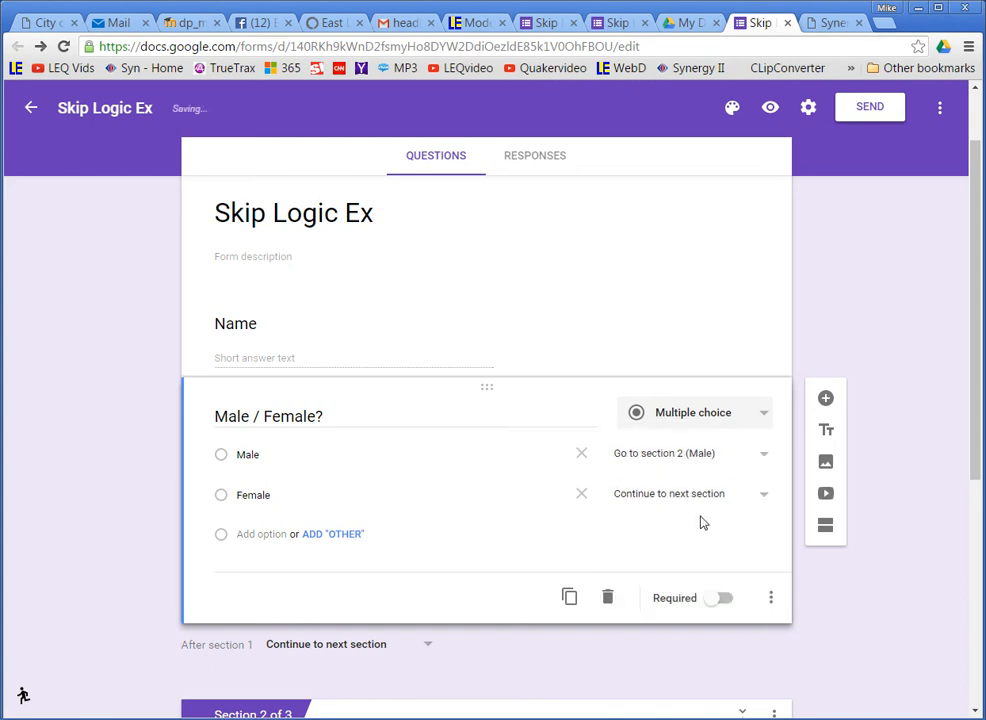
left_click(766, 494)
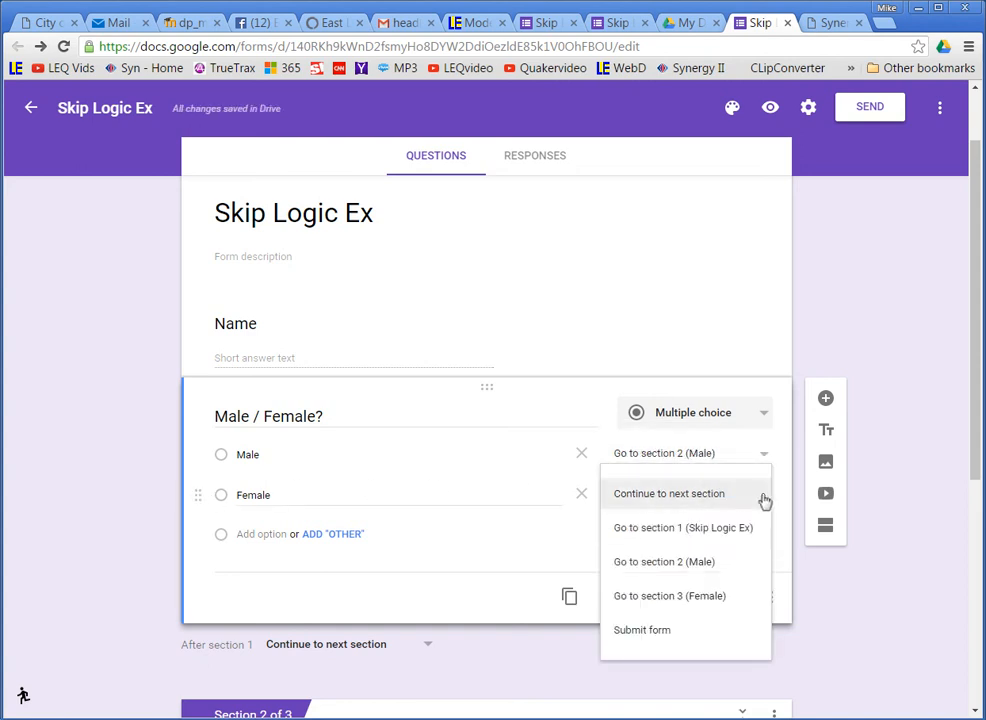
left_click(700, 595)
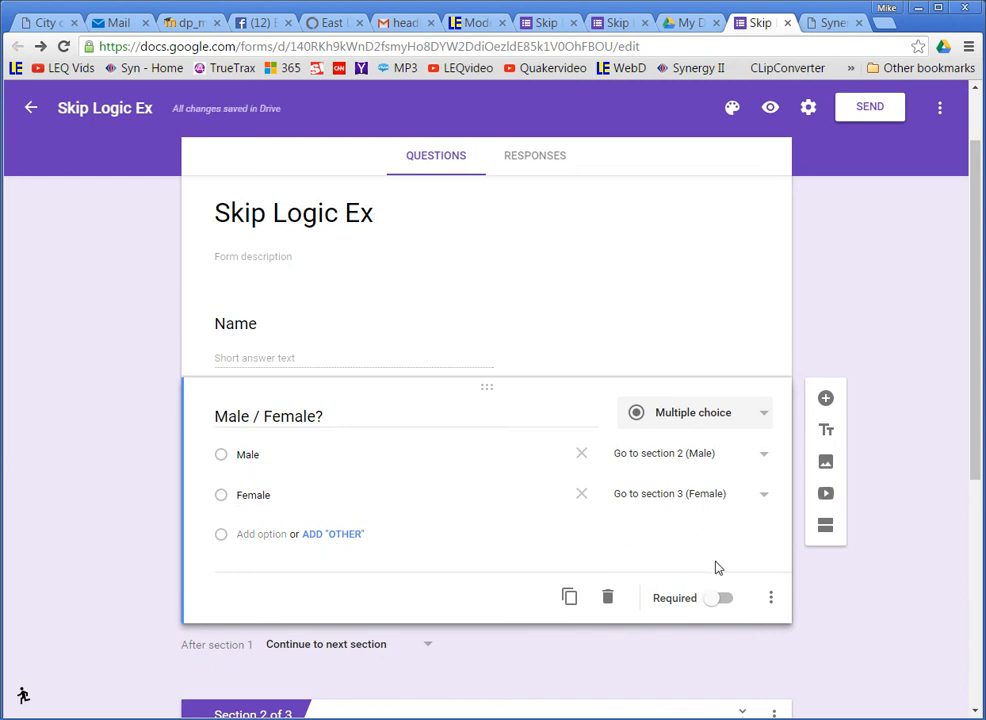
left_click(722, 598)
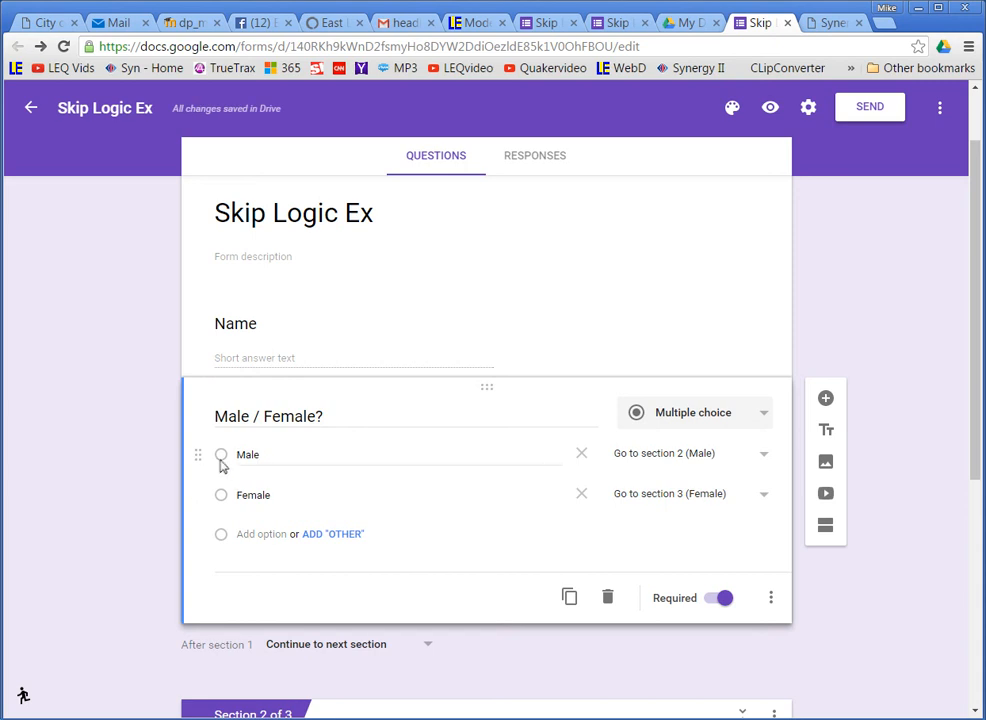
- Add a multiple choice question titled "Do you workout?" to the Male section
scroll(495, 517, "down", 1)
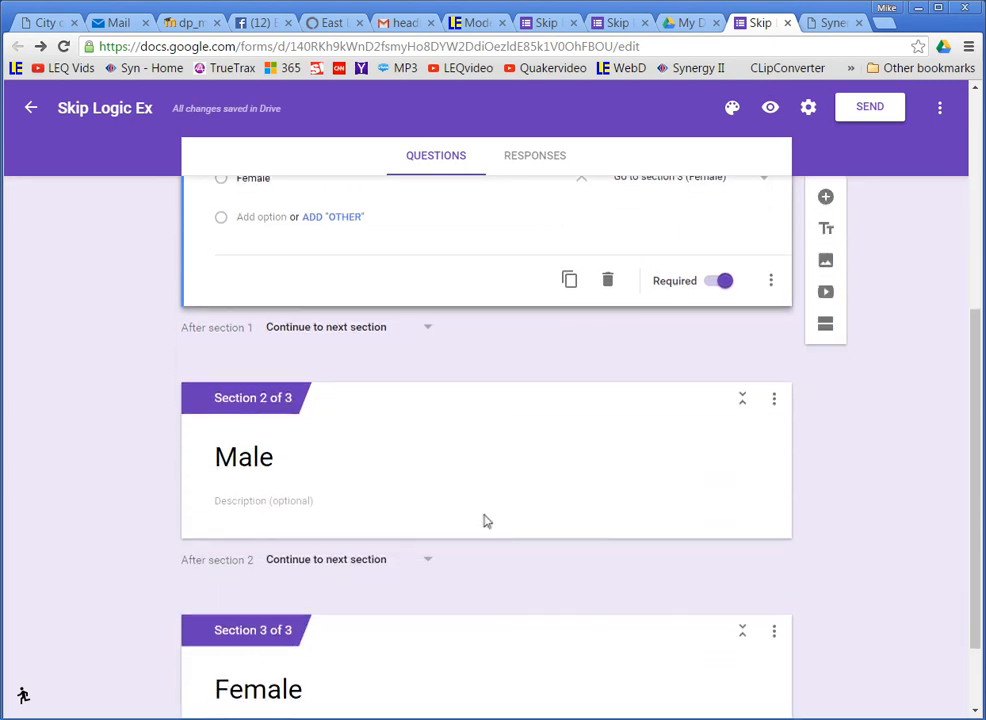
scroll(469, 559, "down", 1)
left_click(447, 443)
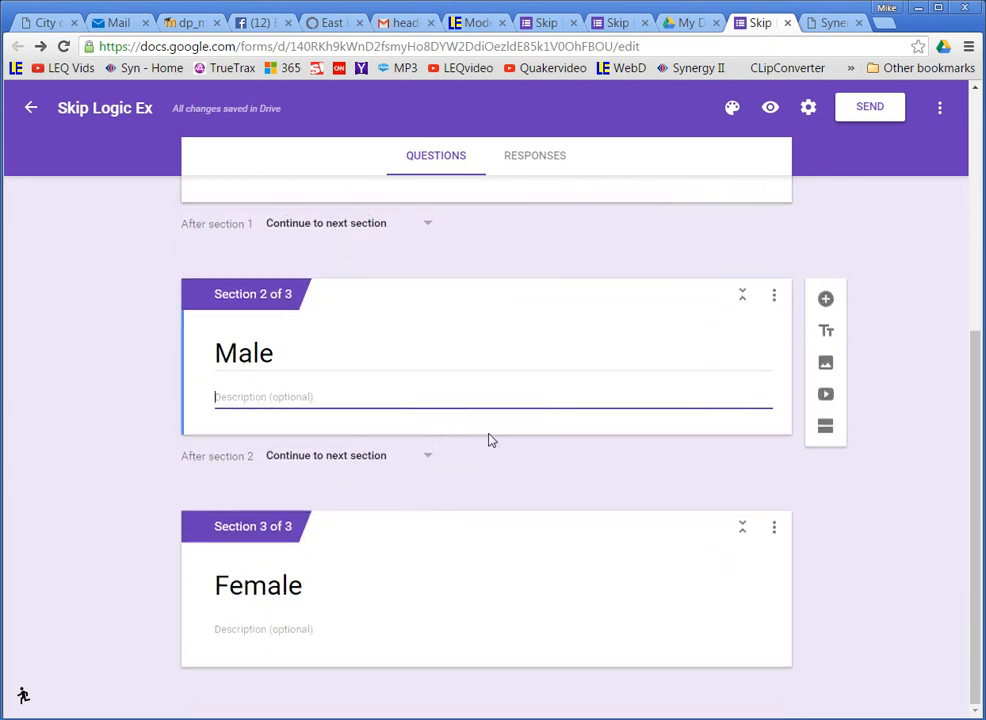
left_click(826, 300)
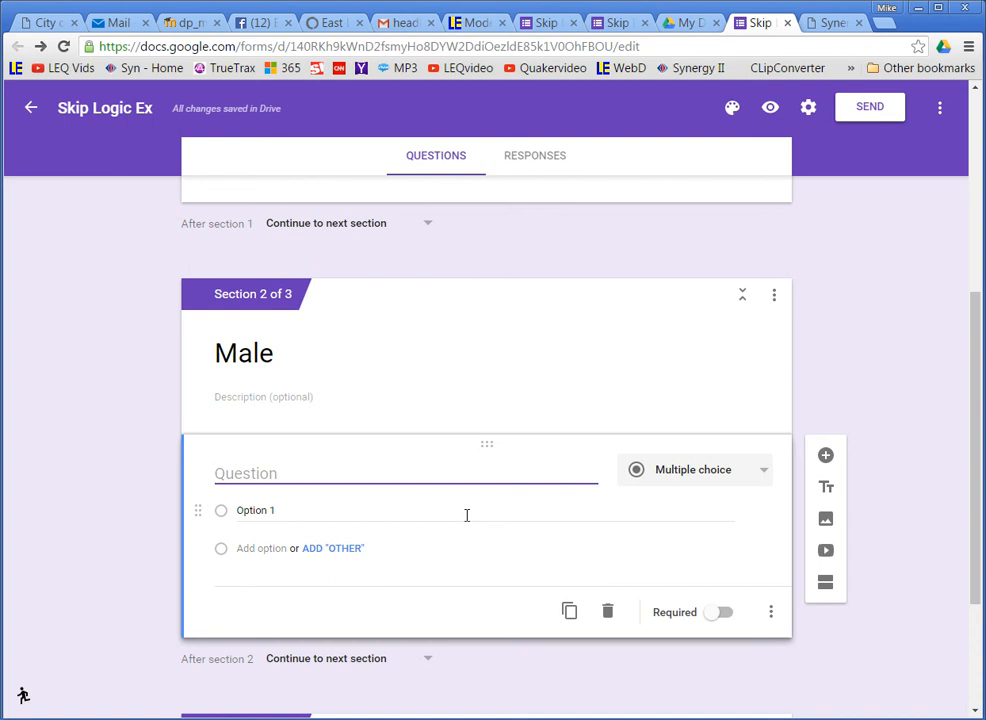
type("If ")
type("you")
key("BackSpace")
key("BackSpace")
key("BackSpace")
type("Do you")
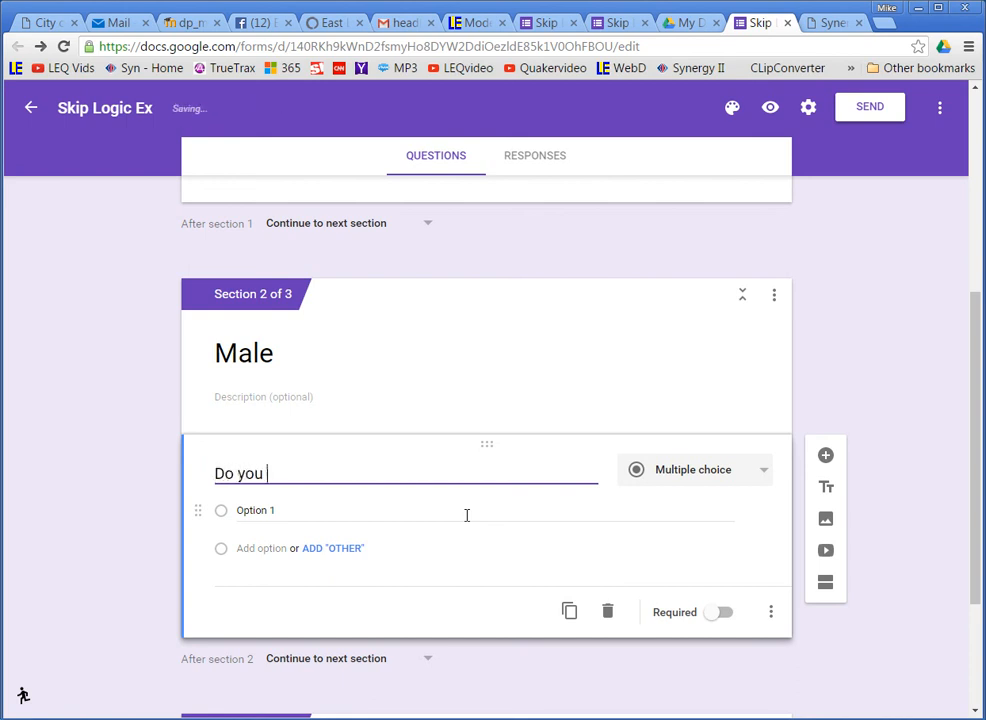
key("BackSpace")
key("BackSpace")
type("workout?")
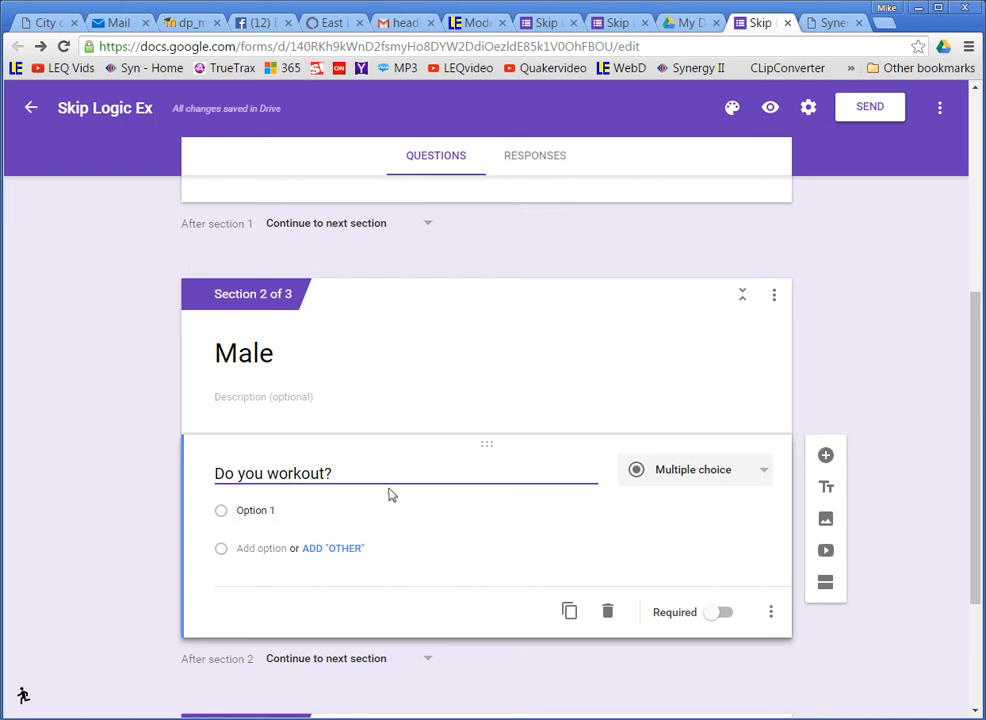
- Give the "Do you workout?" question the answer options Yes and No
left_click(286, 512)
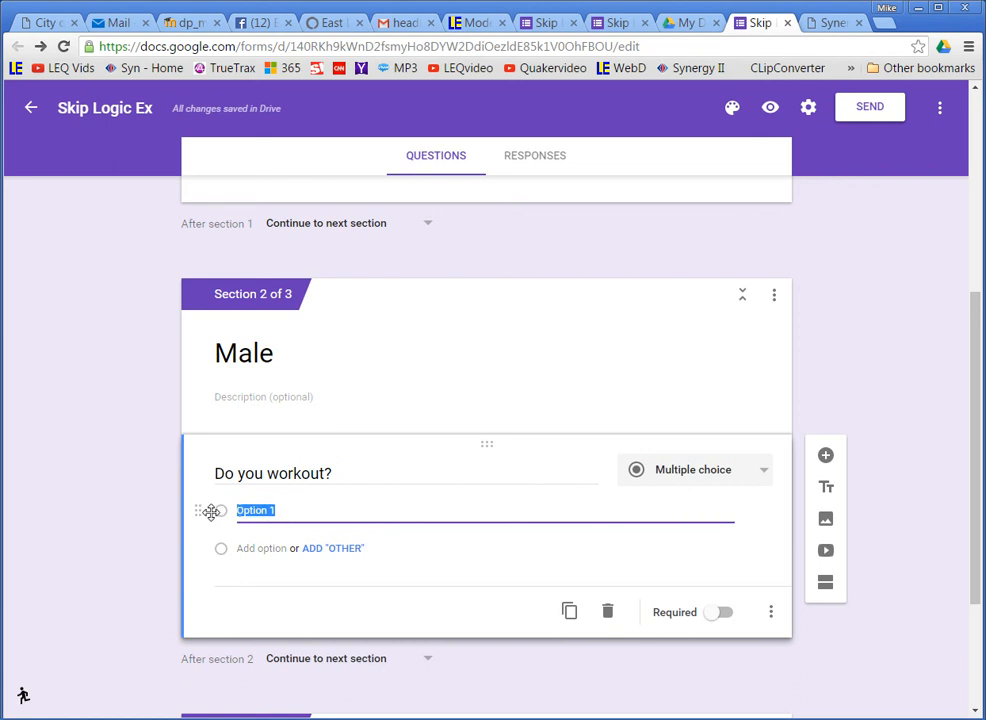
left_click_drag(238, 512, 301, 513)
type("Ye")
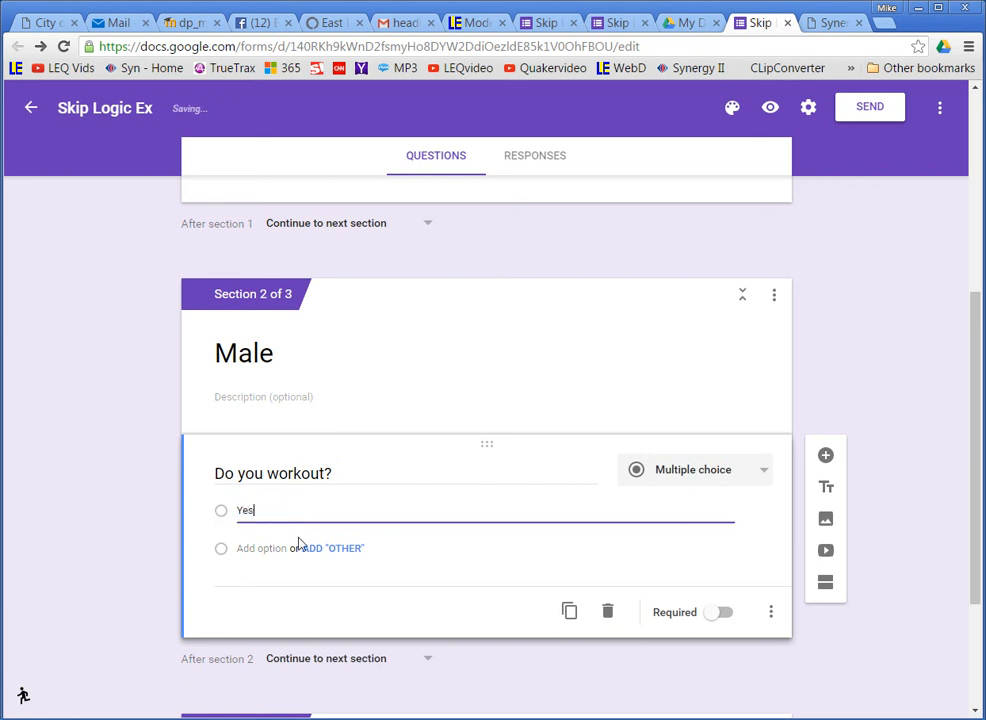
type("s")
left_click(255, 549)
type("No")
- Set the form to be submitted after section 2 (Male)
scroll(484, 478, "down", 3)
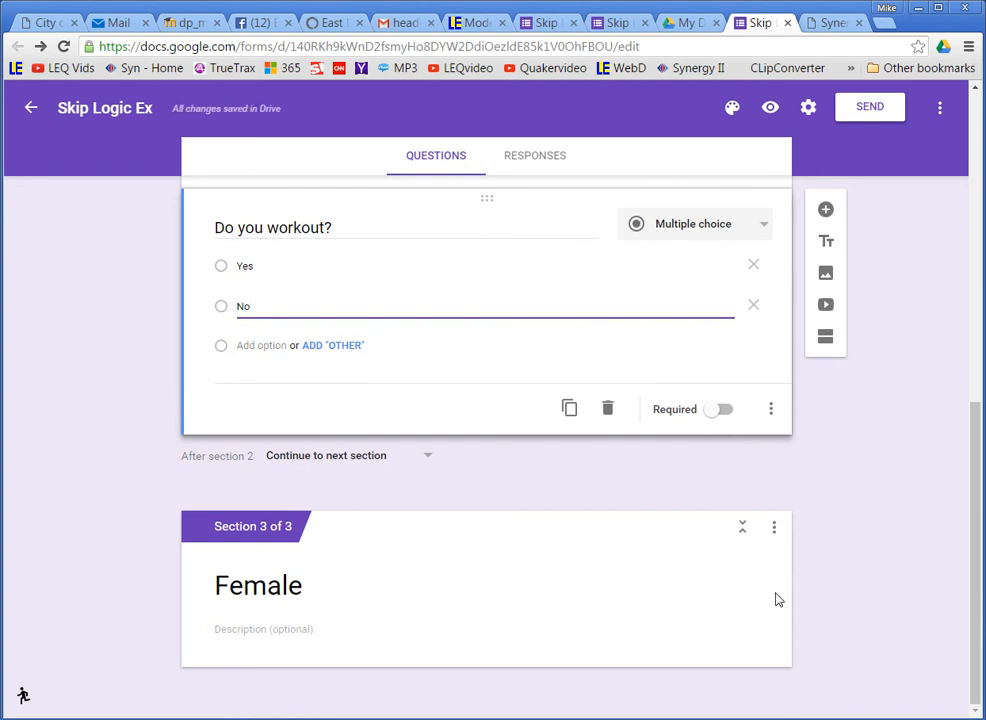
scroll(658, 528, "up", 6)
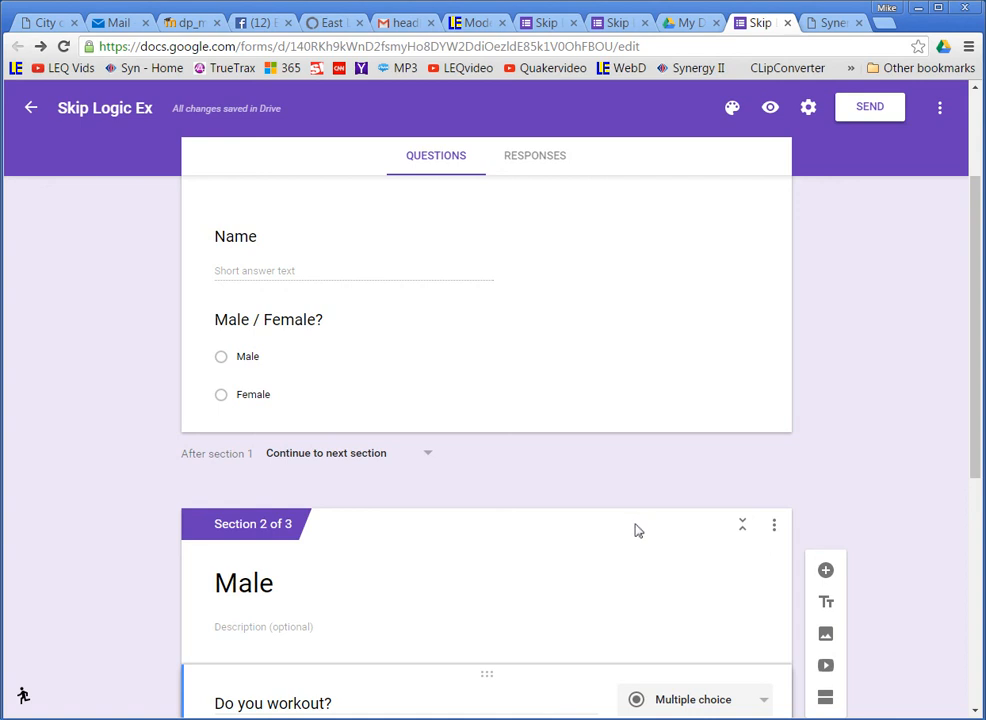
scroll(636, 526, "up", 2)
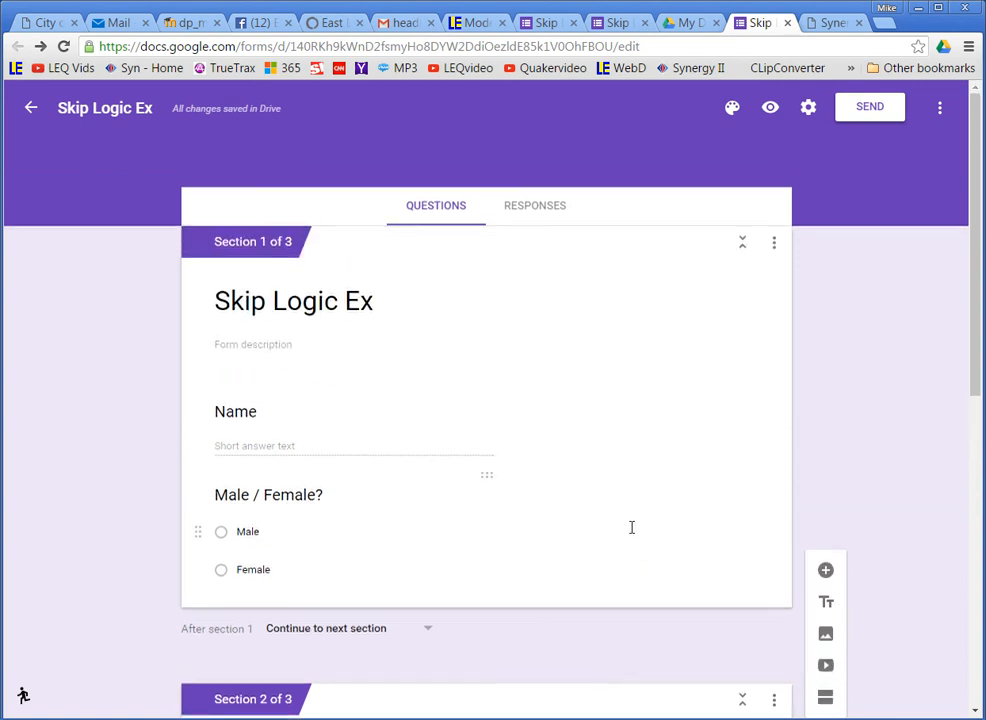
scroll(600, 538, "down", 3)
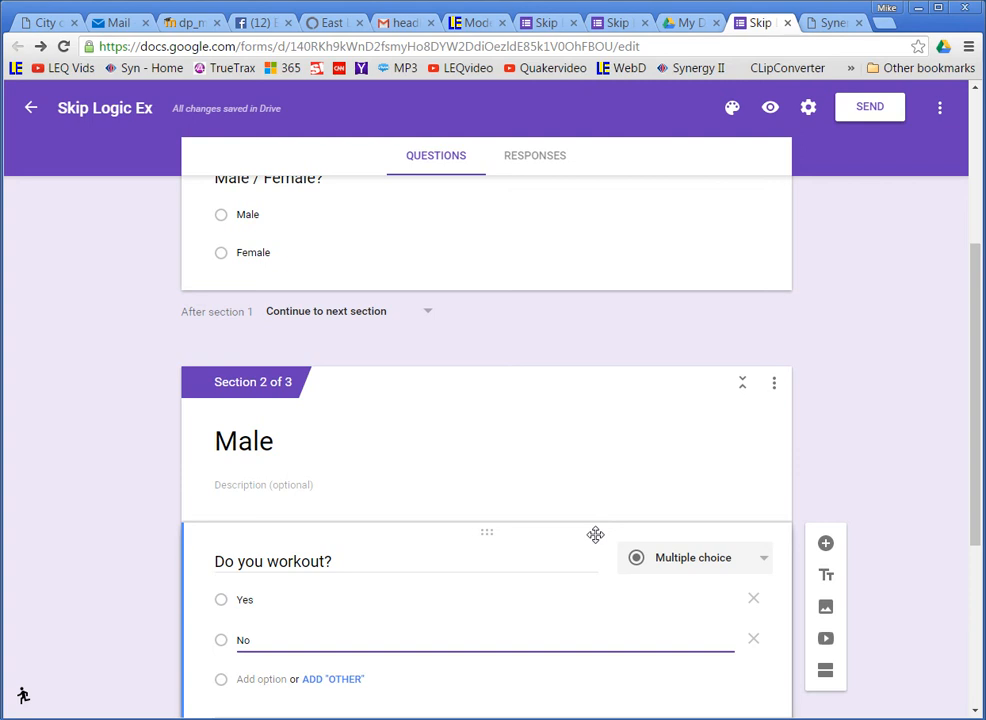
scroll(600, 545, "down", 3)
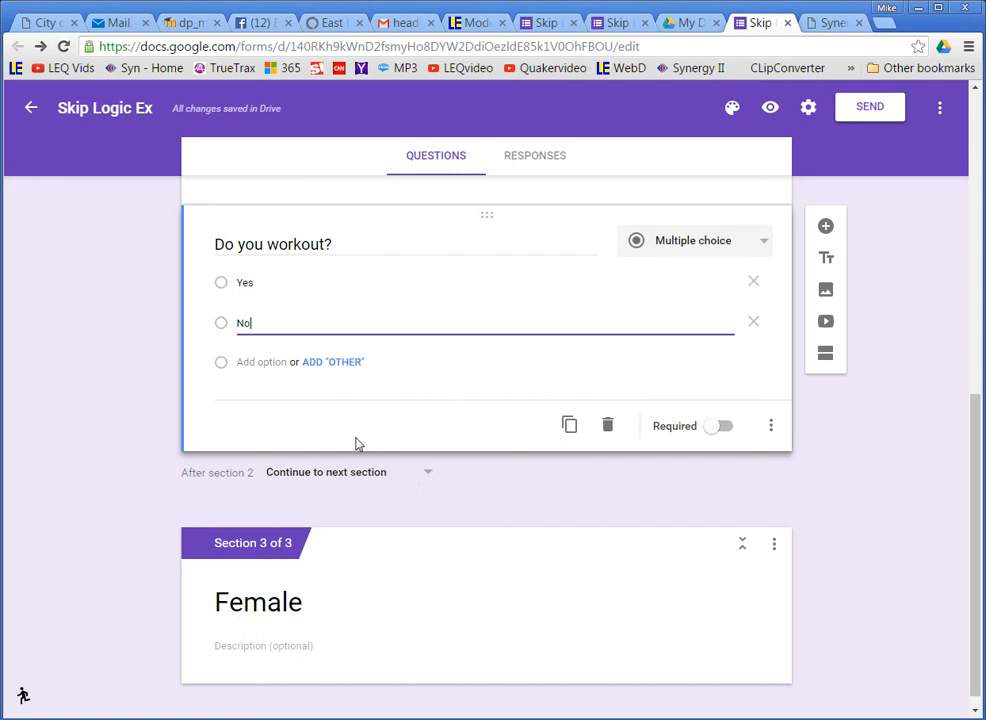
left_click(428, 478)
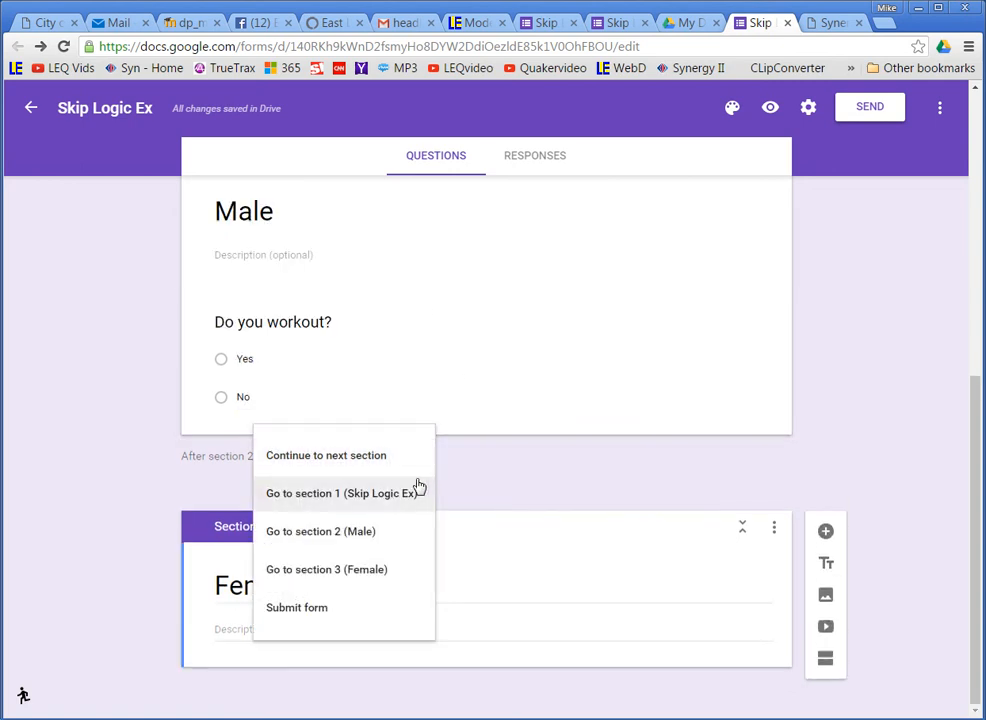
left_click(317, 613)
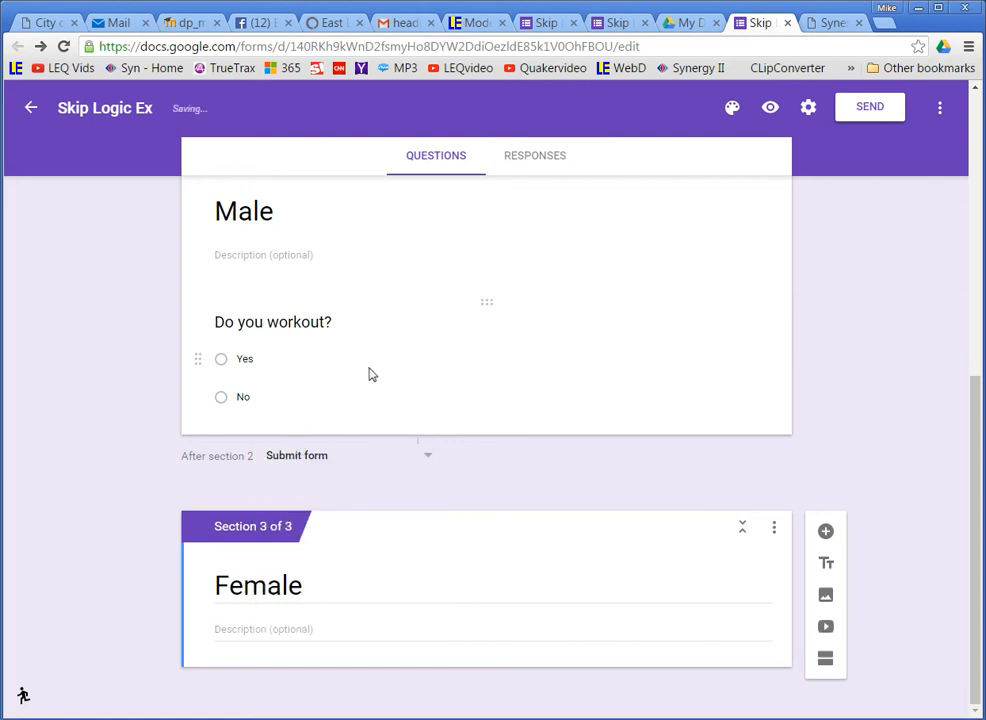
- Change the action after section 2 (Male) to continue to the next section
scroll(377, 380, "up", 4)
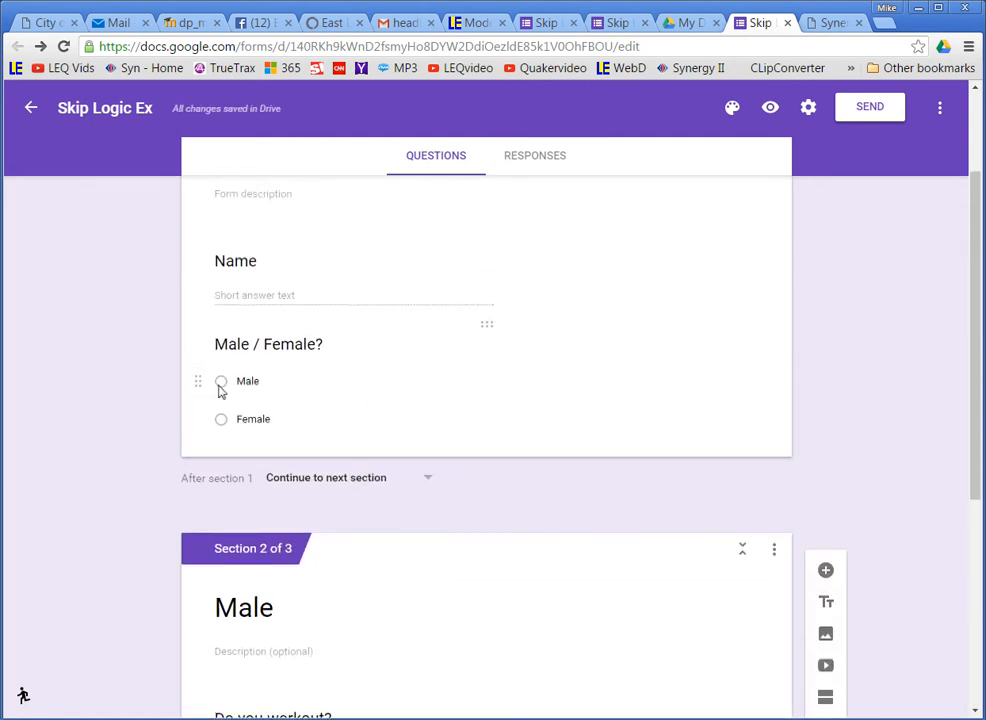
scroll(220, 390, "down", 3)
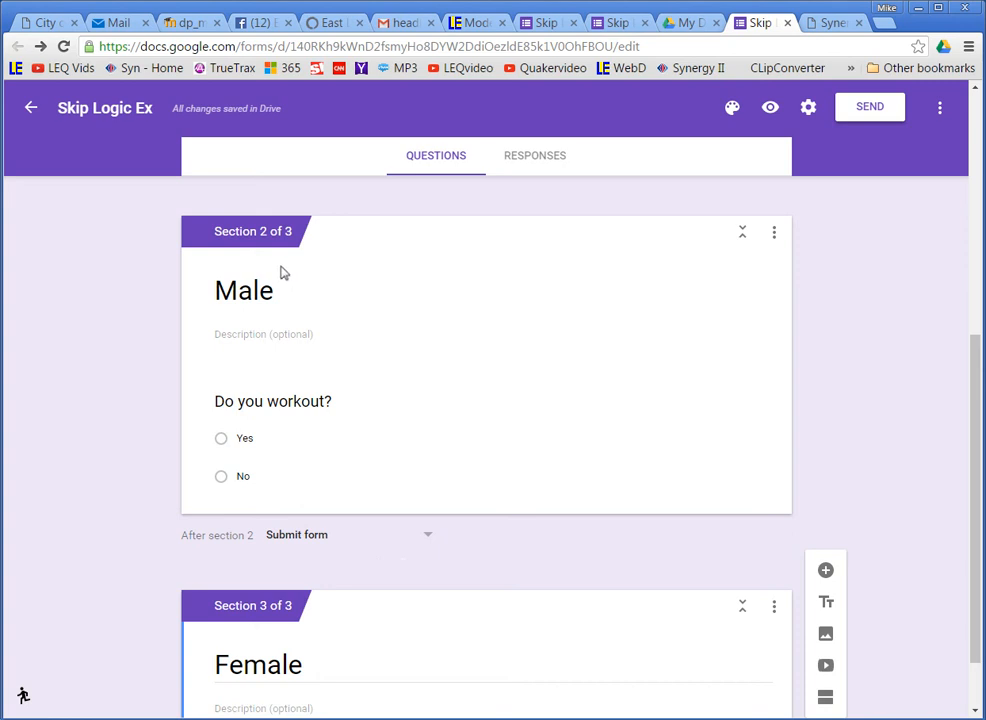
left_click(426, 542)
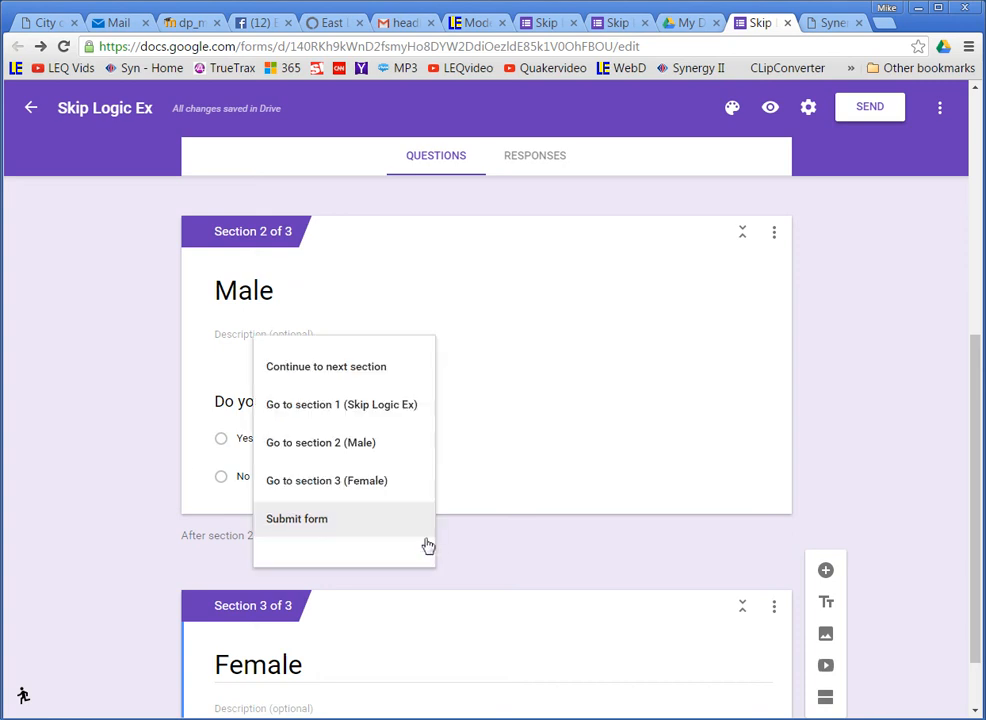
left_click(374, 376)
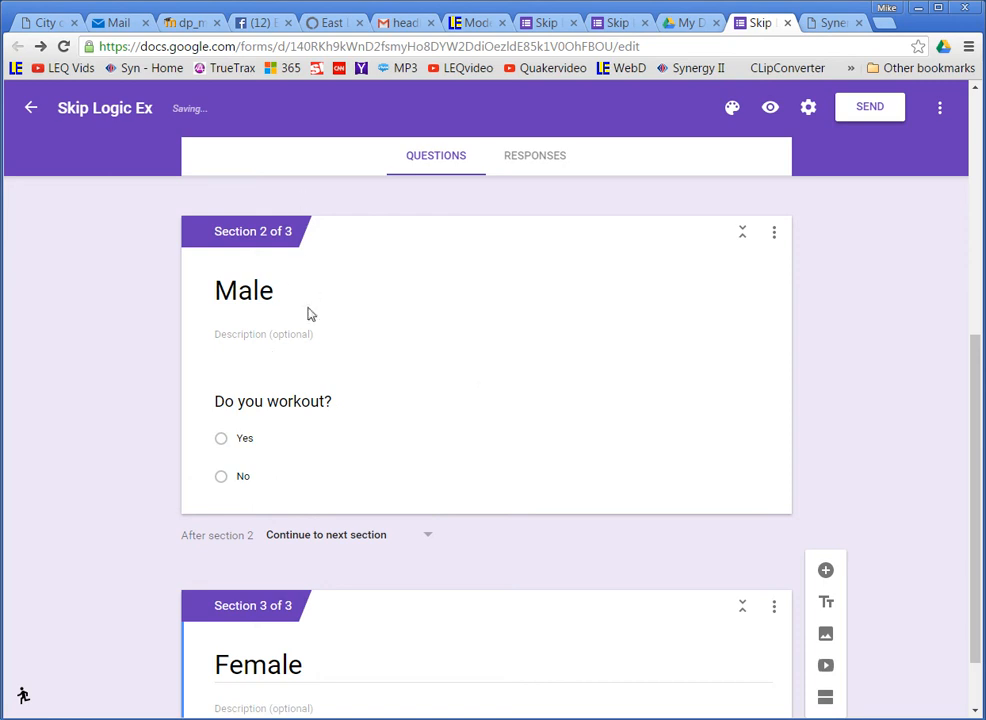
- Review the flow from the first section through the Male section and switch the action after section 2 to Submit form
scroll(281, 430, "down", 1)
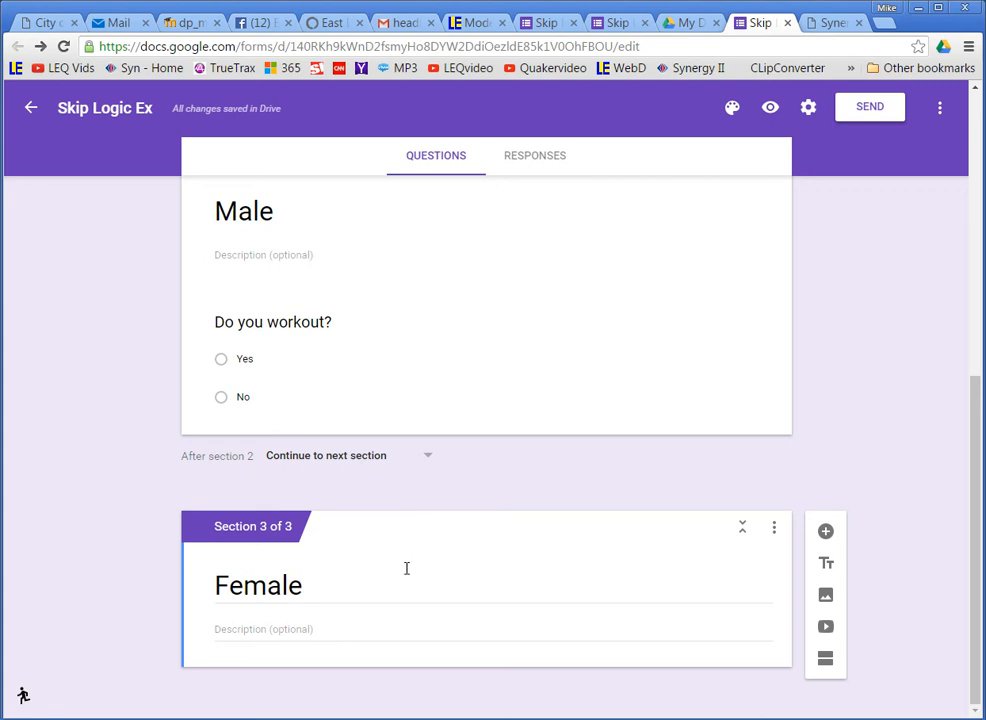
scroll(406, 568, "up", 4)
scroll(385, 560, "down", 1)
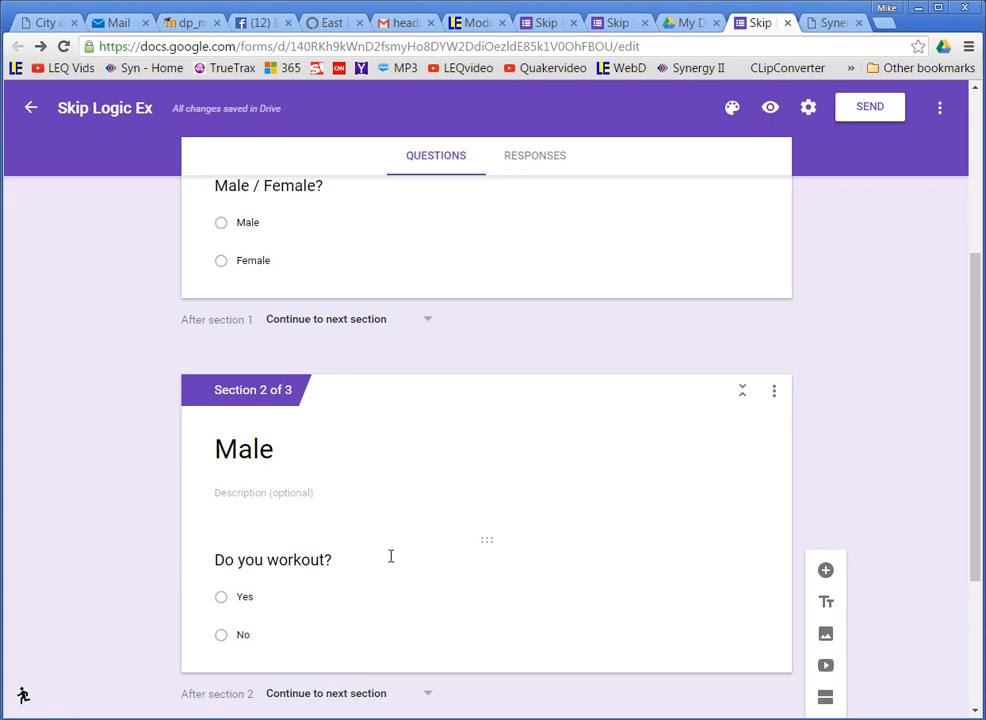
scroll(477, 557, "up", 5)
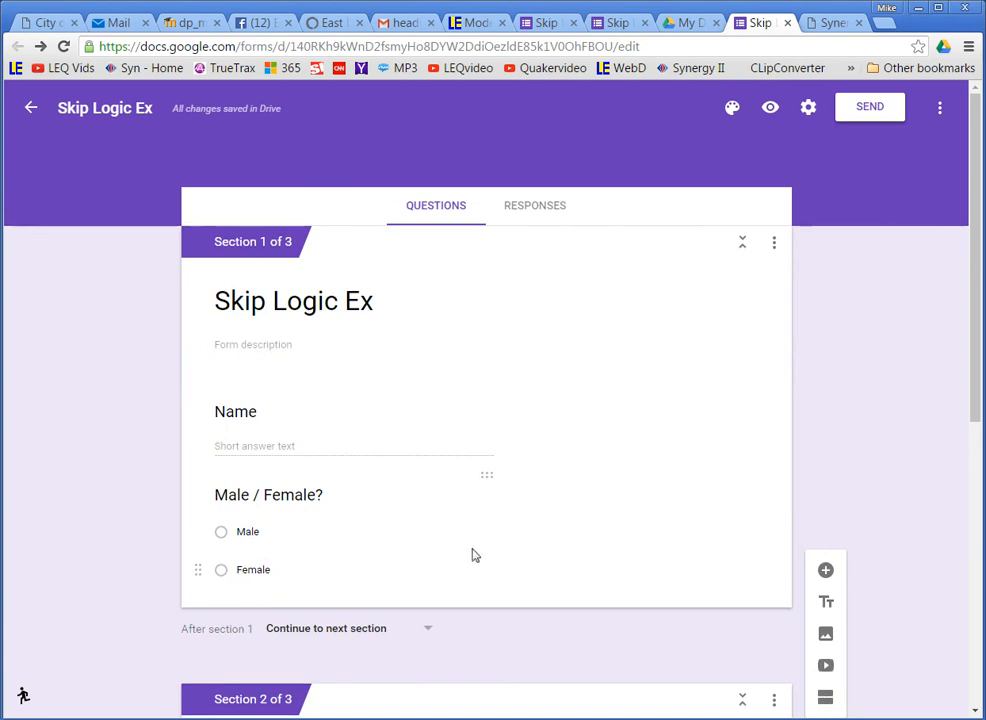
scroll(450, 562, "down", 1)
scroll(450, 562, "down", 2)
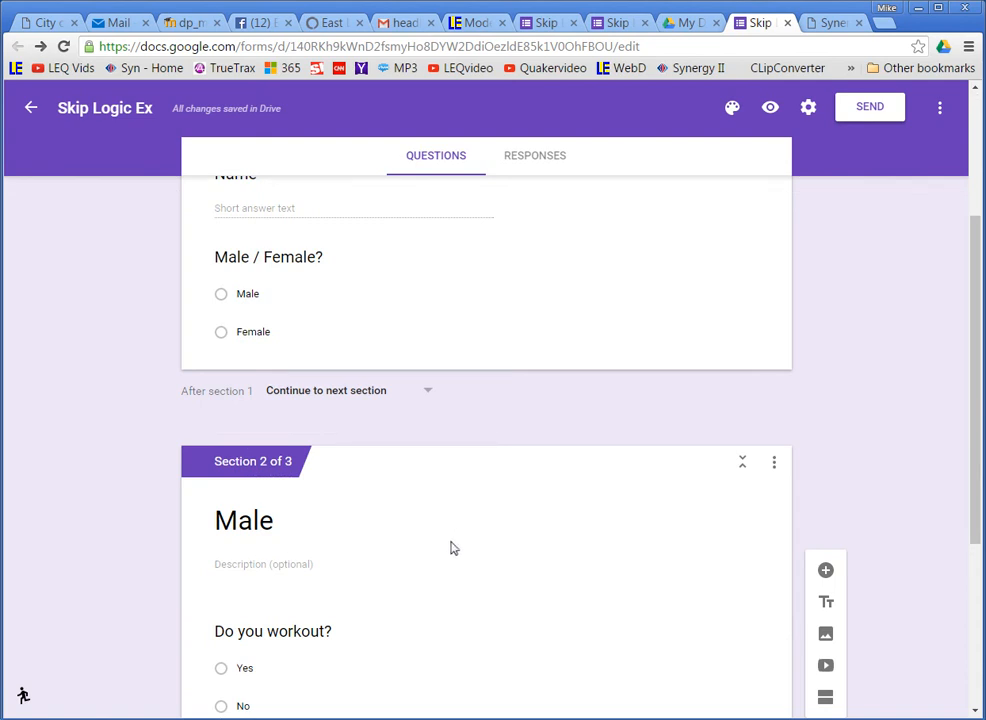
scroll(453, 523, "down", 3)
left_click(403, 460)
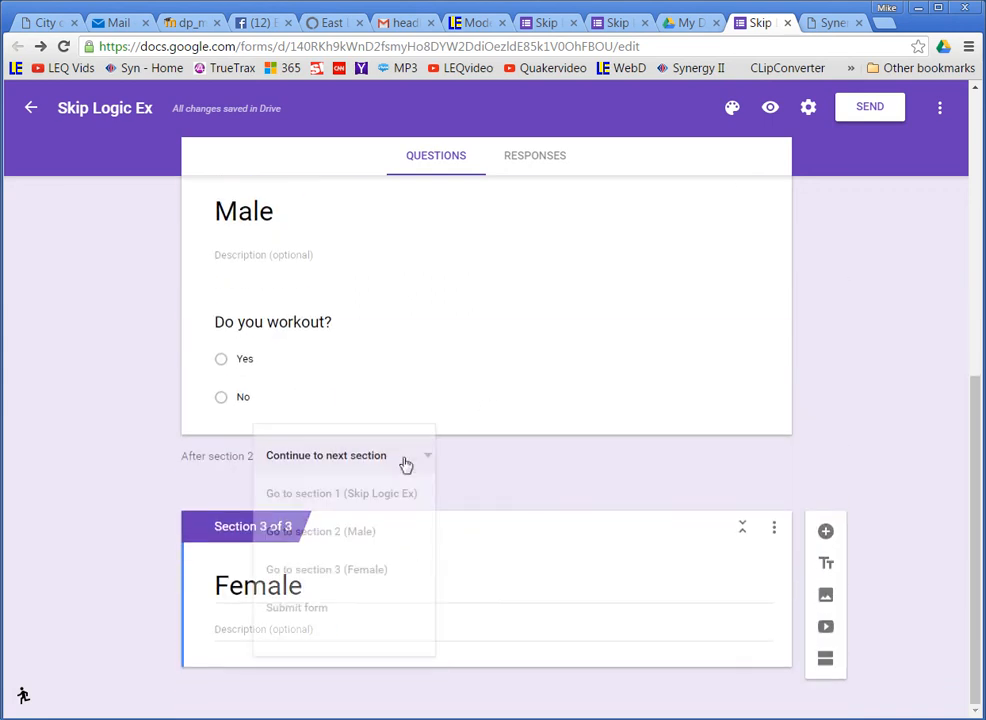
left_click(314, 606)
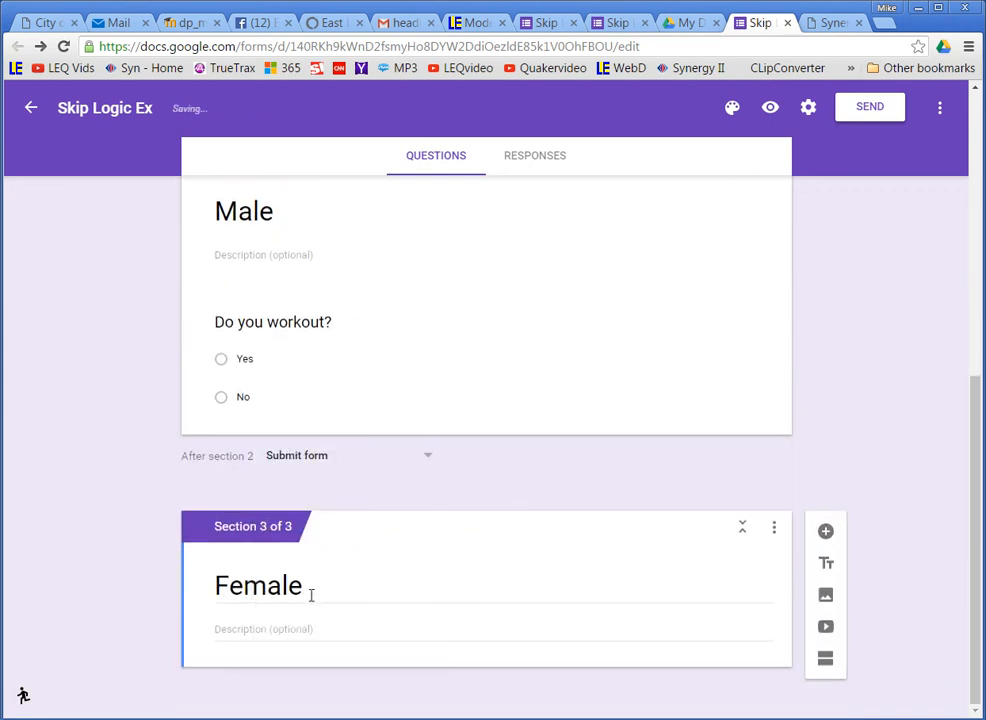